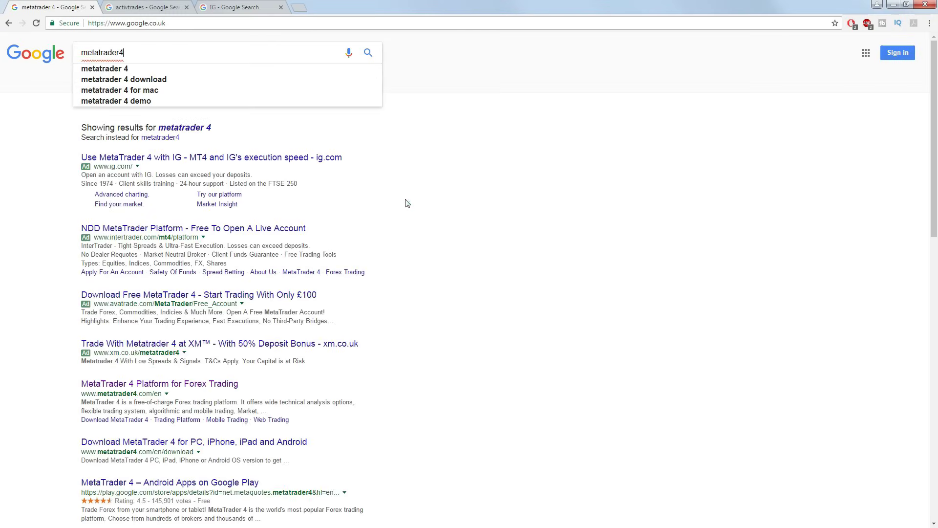
Search for MetaTrader and browse ActivTrades' MetaTrader 4 desktop platform page
{"action": "key", "text": "Return"}
{"action": "left_click", "coordinate": [220, 342]}
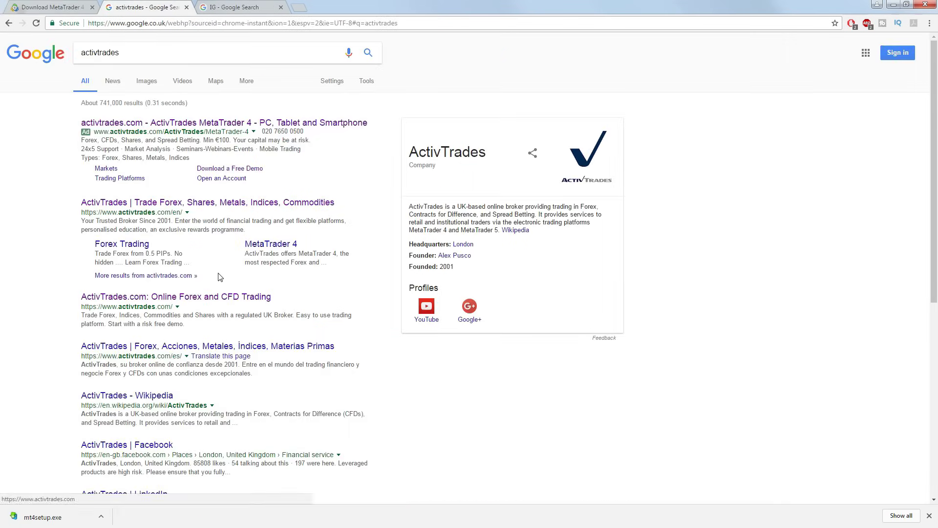
{"action": "left_click", "coordinate": [229, 304]}
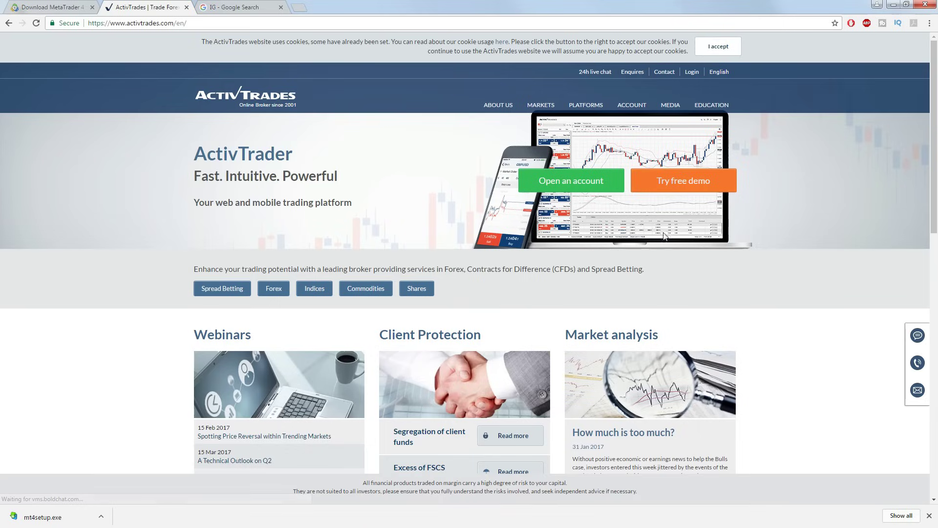
{"action": "mouse_move", "coordinate": [597, 110]}
{"action": "left_click", "coordinate": [593, 148]}
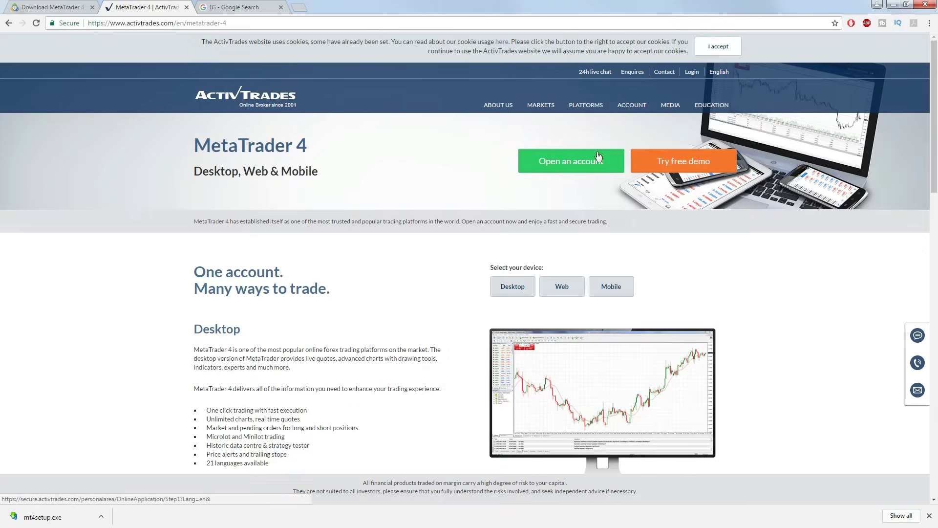
{"action": "left_click", "coordinate": [512, 286]}
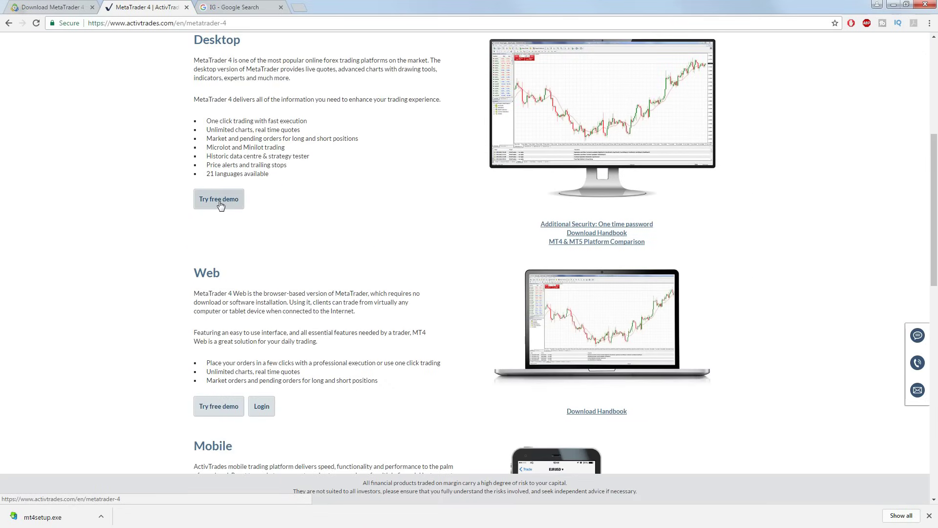
Go to IG's MetaTrader 4 page and jump to the free MT4 demo account form
{"action": "left_click", "coordinate": [238, 7]}
{"action": "left_click", "coordinate": [220, 248]}
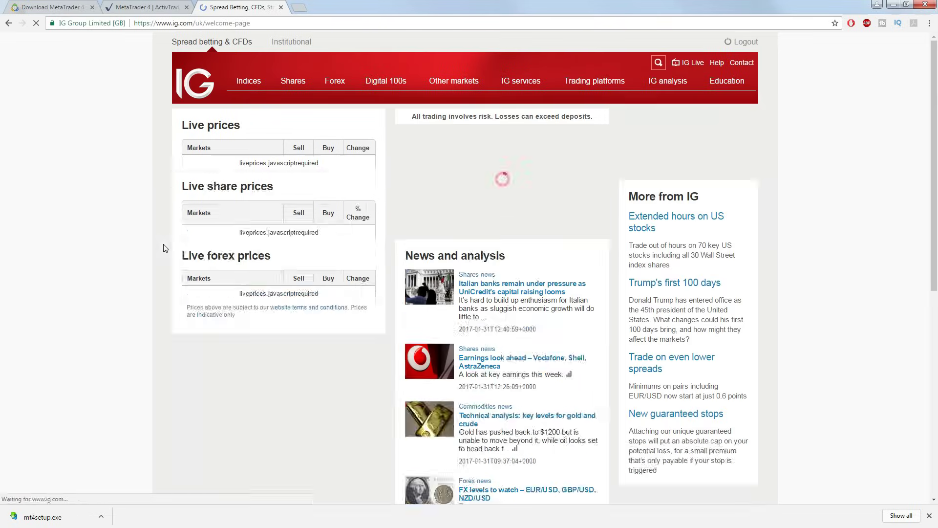
{"action": "mouse_move", "coordinate": [604, 88]}
{"action": "left_click", "coordinate": [578, 148]}
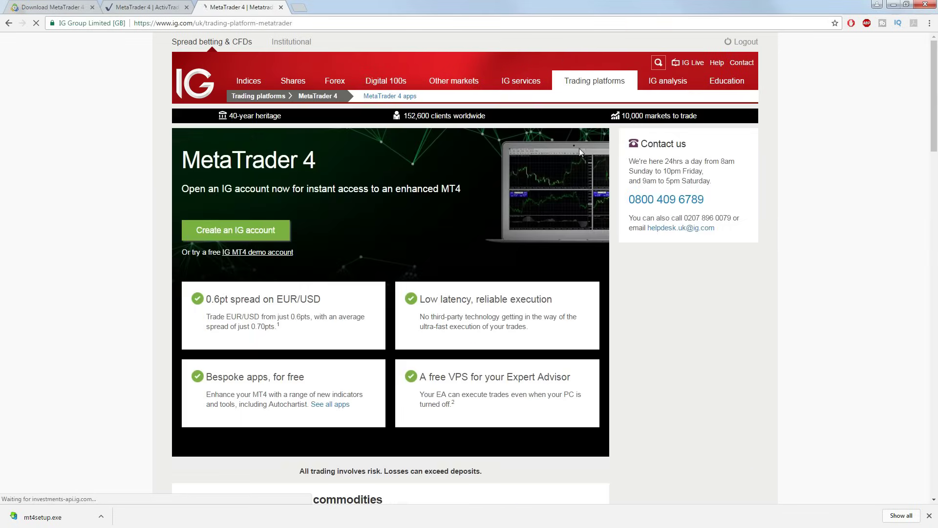
{"action": "left_click", "coordinate": [259, 248]}
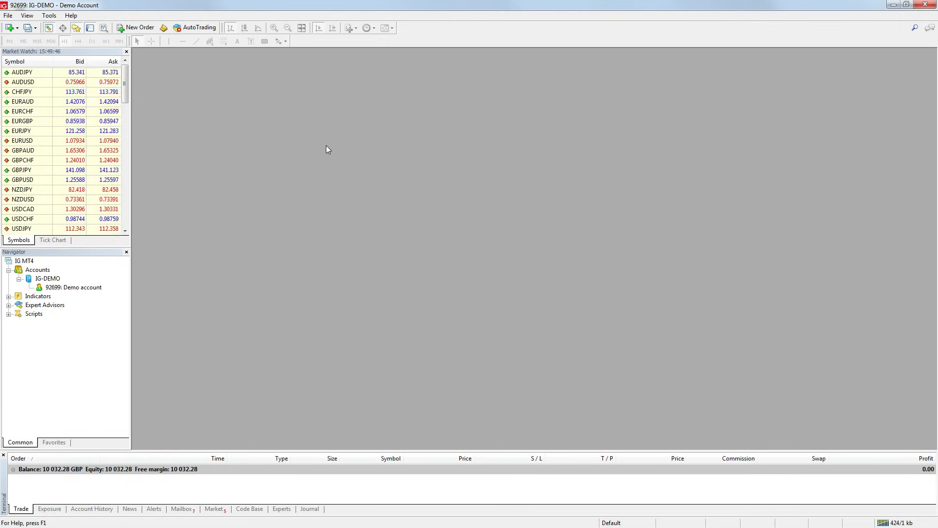
{"action": "left_click", "coordinate": [8, 15]}
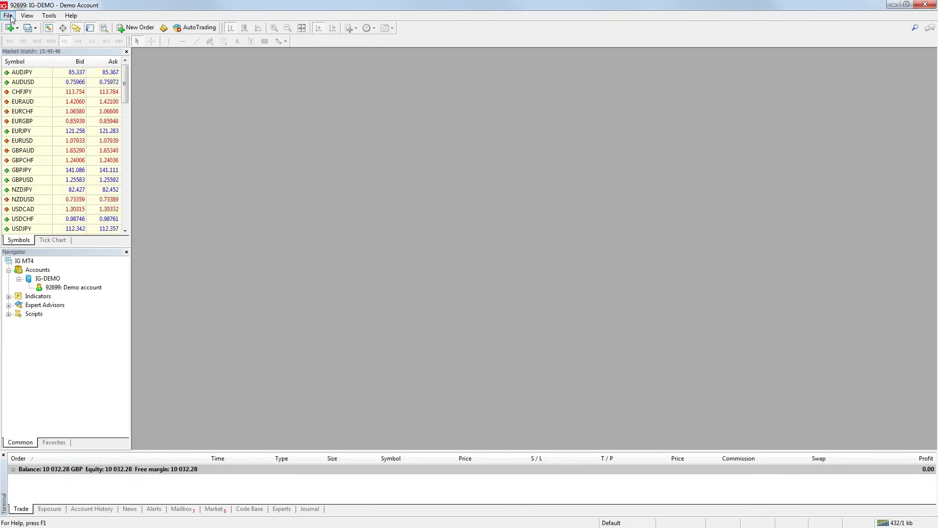
{"action": "left_click", "coordinate": [47, 103]}
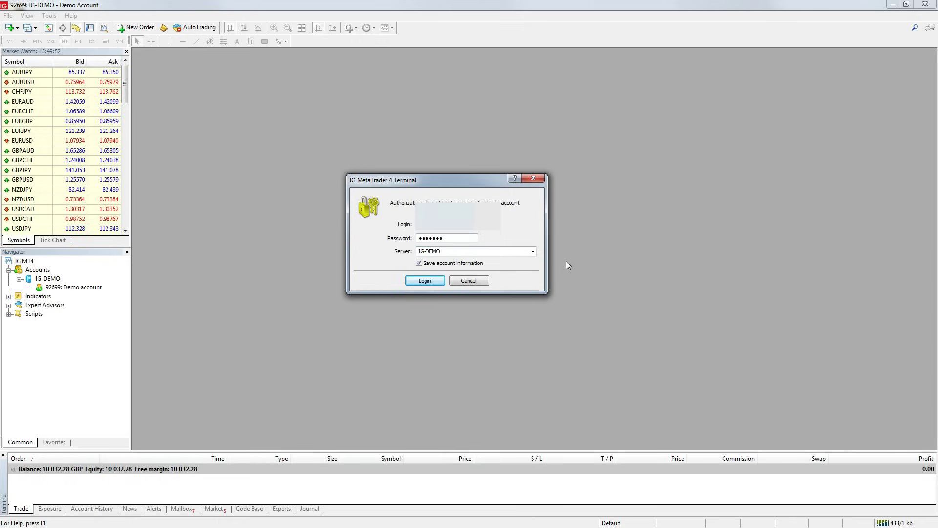
{"action": "left_click", "coordinate": [532, 178]}
{"action": "left_click", "coordinate": [8, 15]}
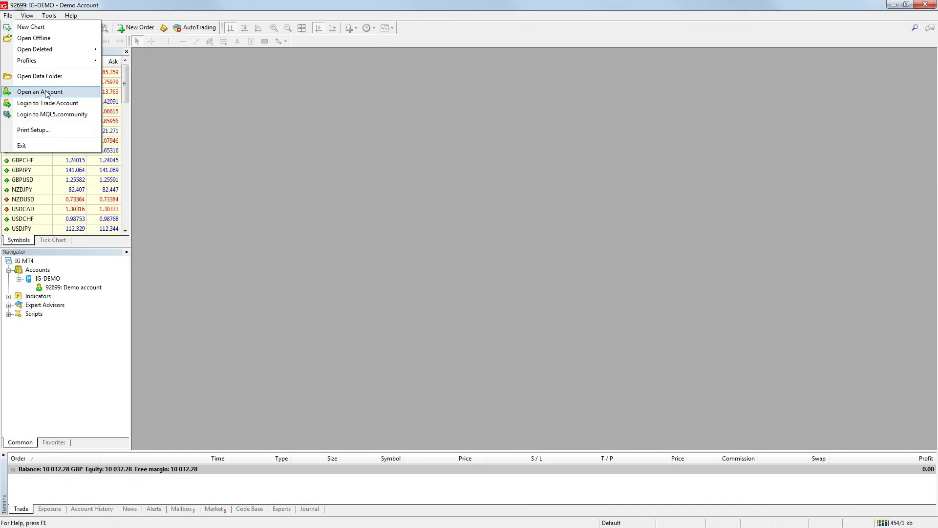
{"action": "left_click", "coordinate": [29, 93]}
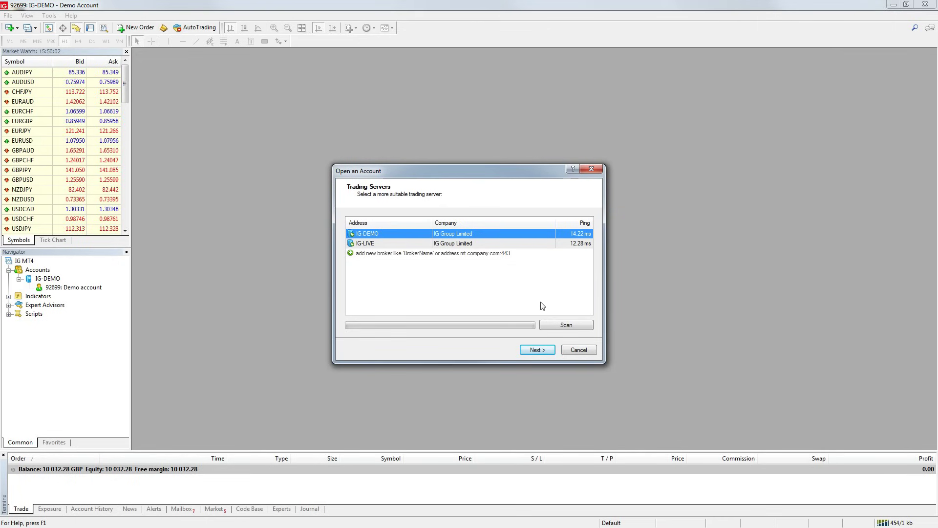
{"action": "left_click", "coordinate": [543, 352]}
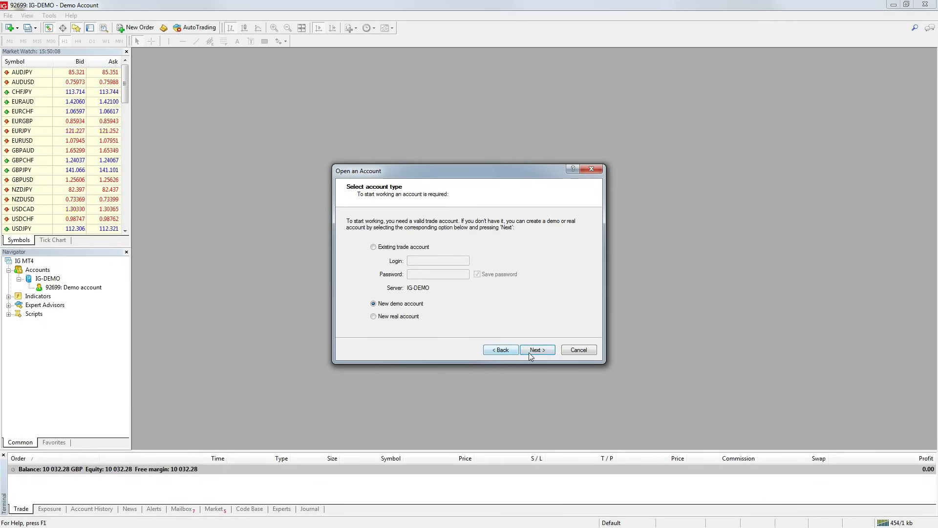
{"action": "left_click", "coordinate": [530, 351]}
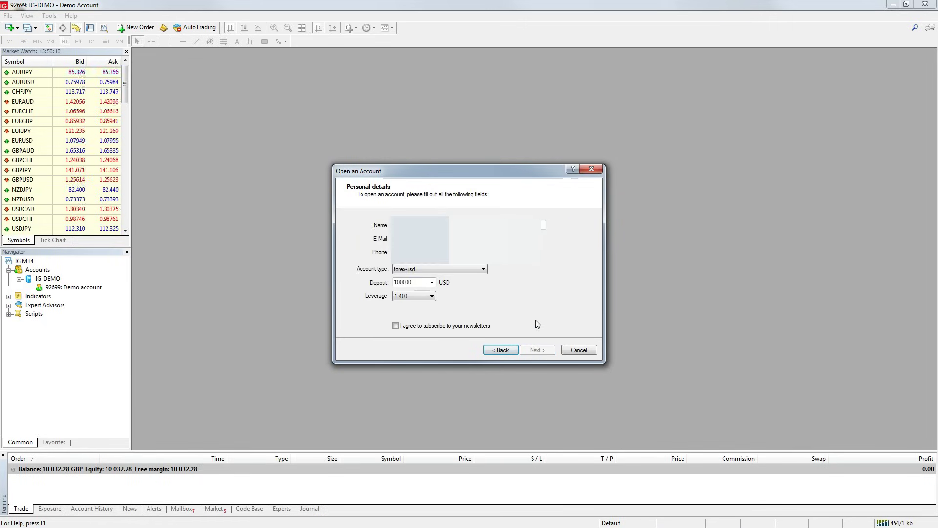
Cancel the new account setup and show the EURGBP chart as candlesticks
{"action": "left_click", "coordinate": [590, 170]}
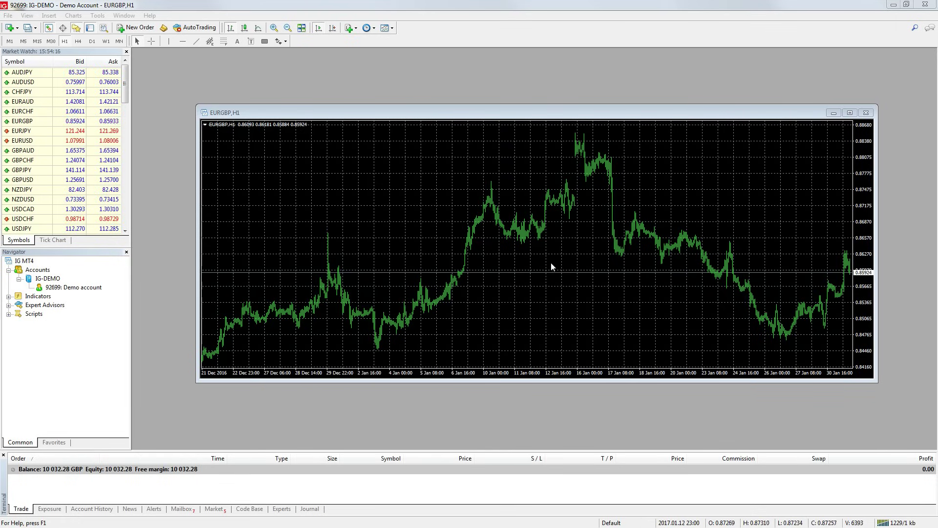
{"action": "left_click", "coordinate": [520, 296]}
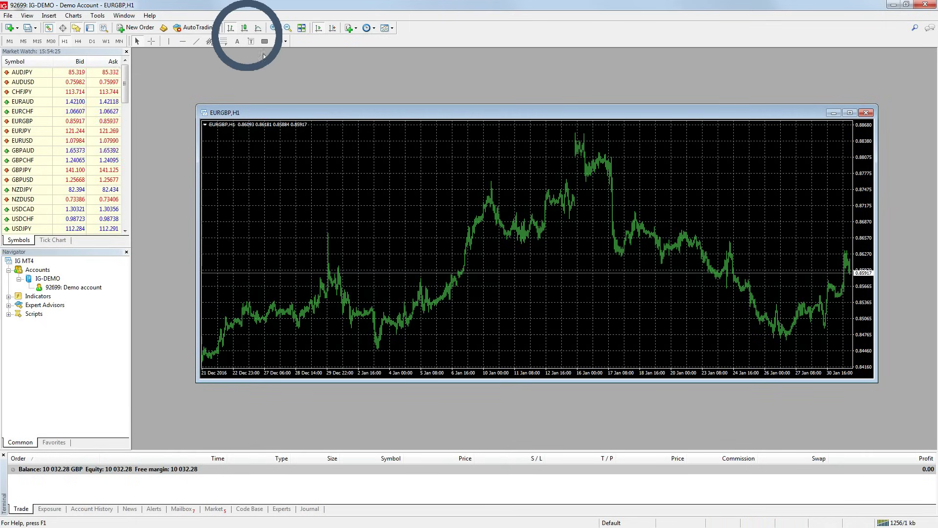
{"action": "left_click", "coordinate": [245, 30]}
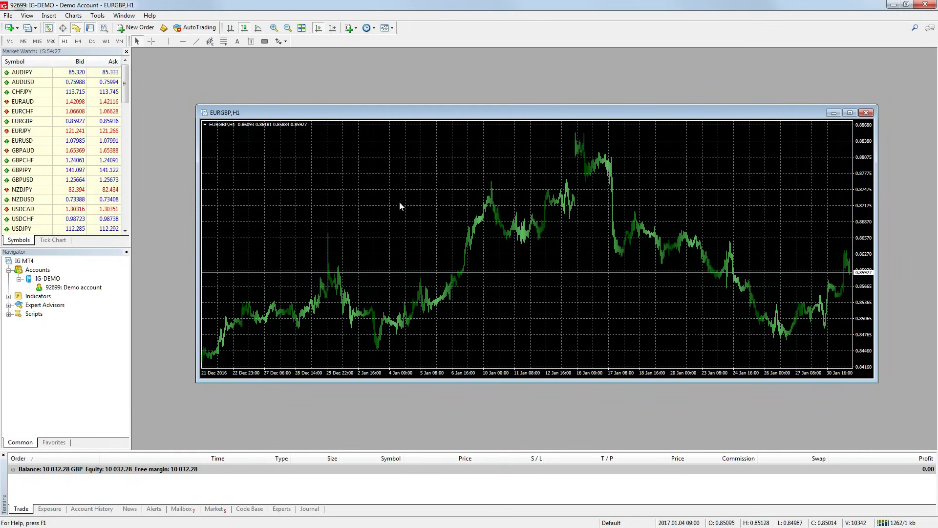
Review the EURGBP chart's Common properties and confirm them
{"action": "right_click", "coordinate": [412, 183]}
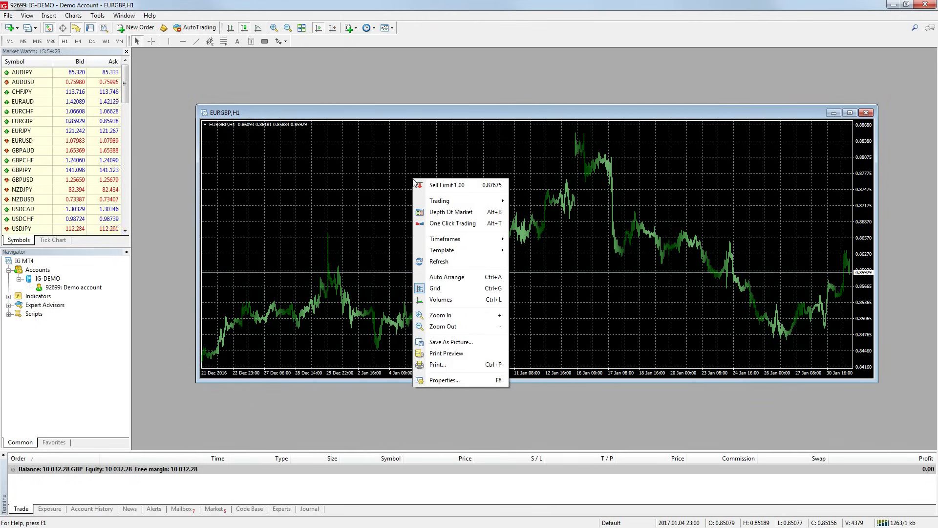
{"action": "left_click", "coordinate": [440, 380]}
{"action": "left_click", "coordinate": [373, 195]}
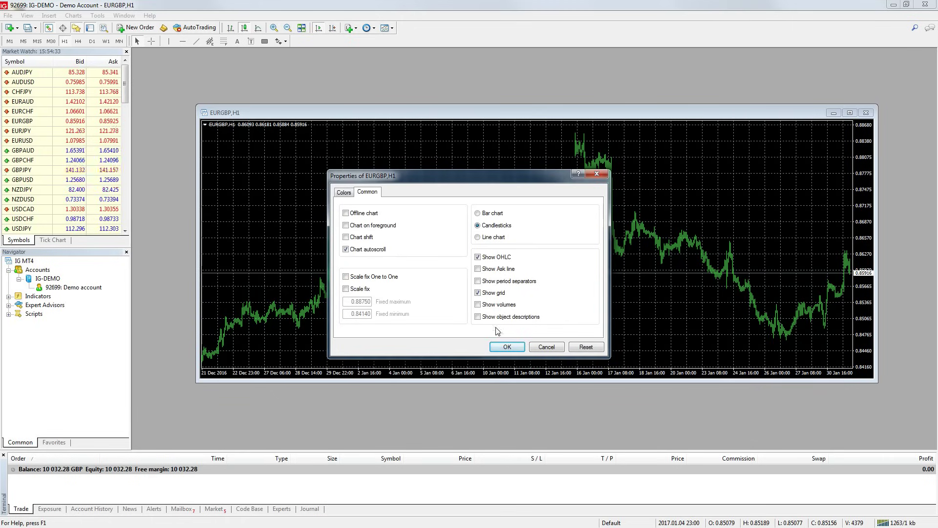
{"action": "left_click", "coordinate": [506, 347]}
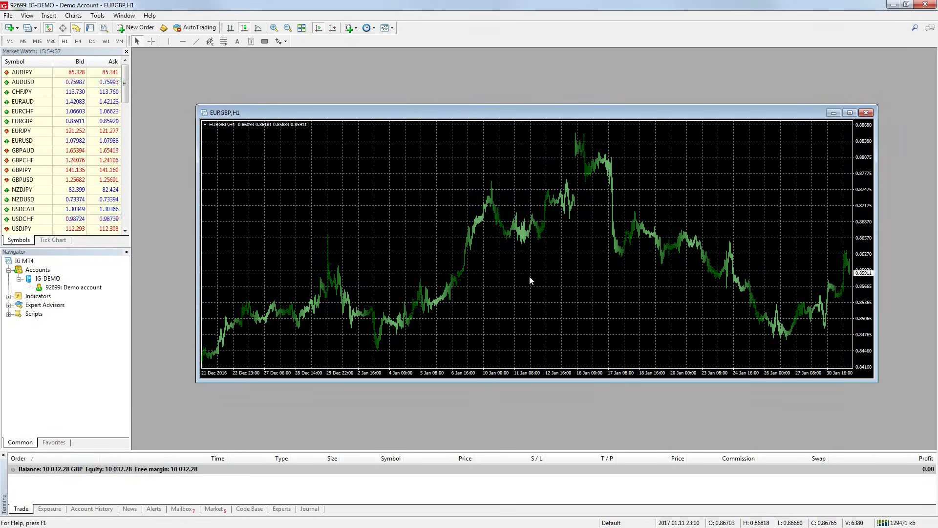
Set the EURGBP chart's background to white, foreground to black and grid to white
{"action": "right_click", "coordinate": [431, 179]}
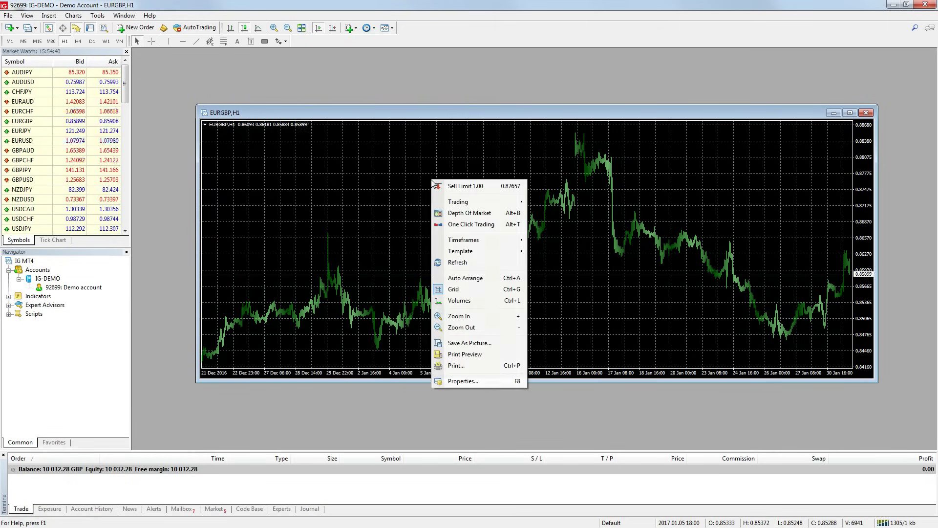
{"action": "left_click", "coordinate": [475, 380]}
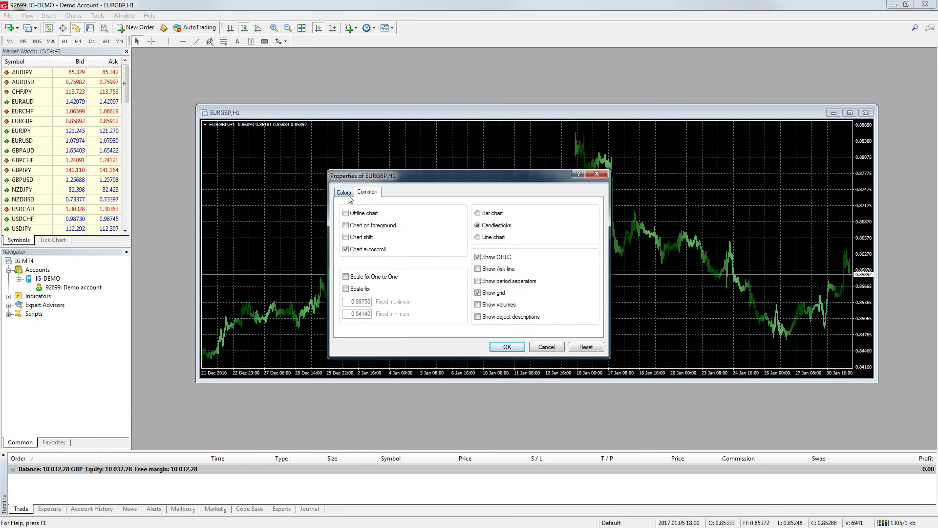
{"action": "left_click", "coordinate": [344, 193]}
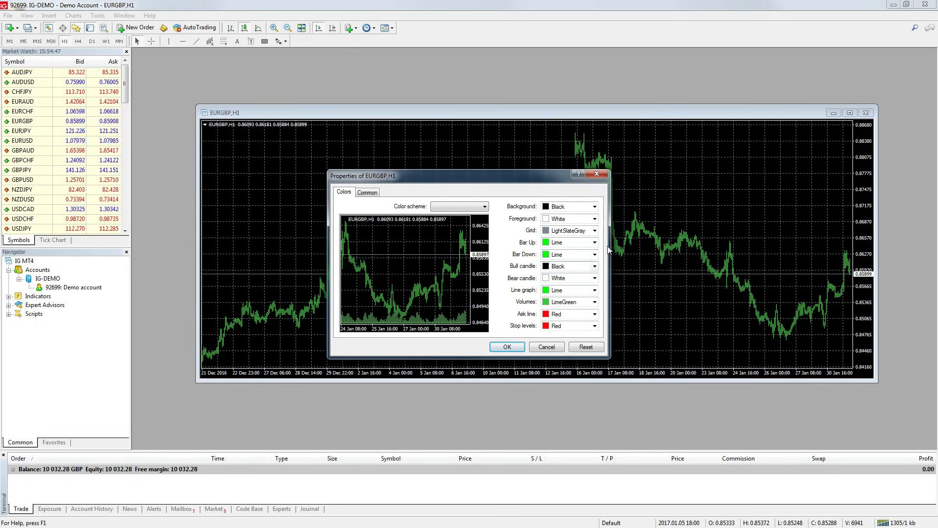
{"action": "left_click", "coordinate": [595, 206]}
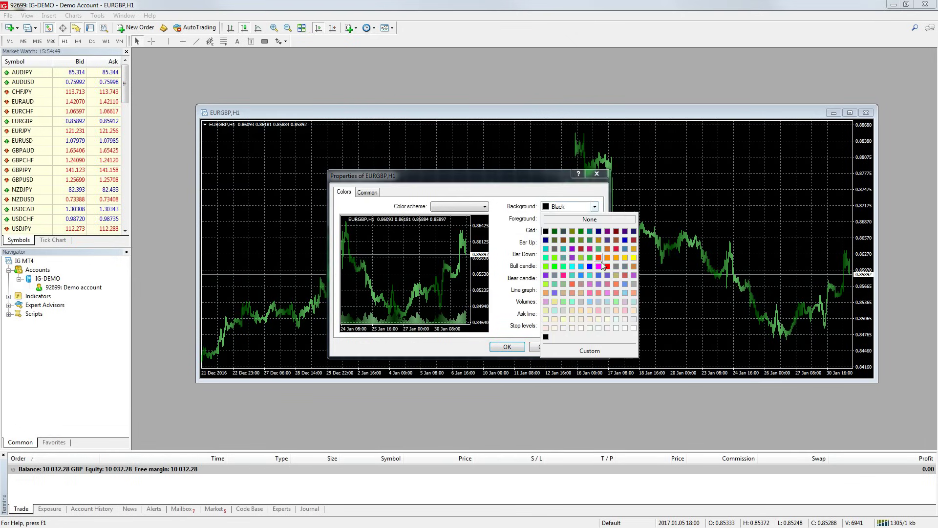
{"action": "left_click", "coordinate": [605, 255]}
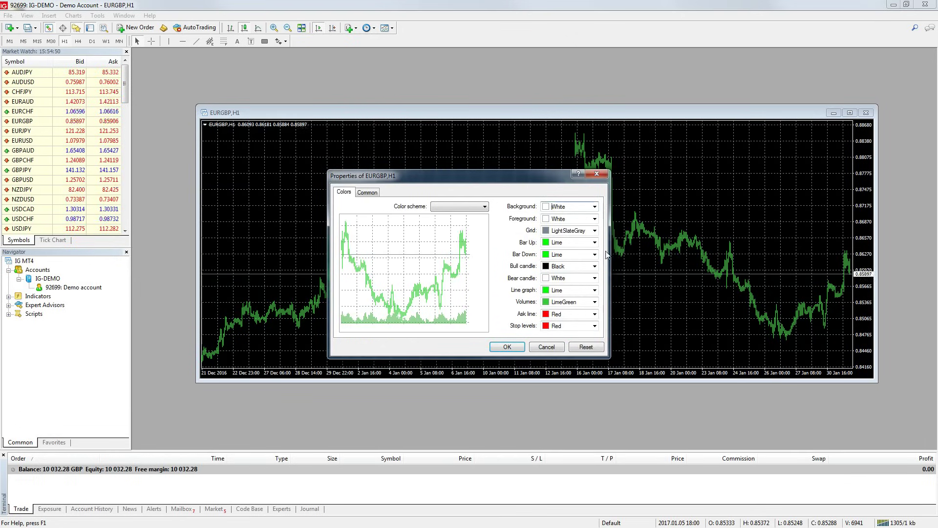
{"action": "left_click", "coordinate": [594, 219]}
{"action": "left_click", "coordinate": [545, 242]}
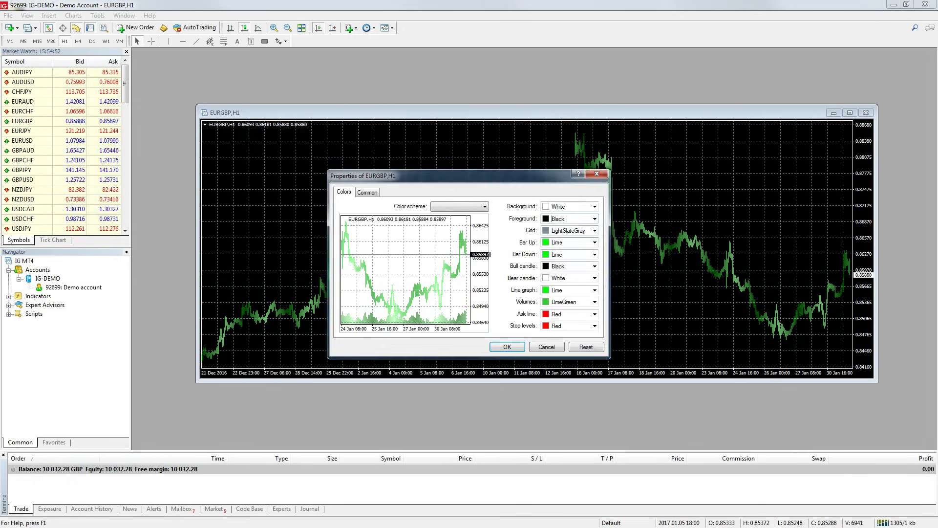
{"action": "left_click", "coordinate": [594, 231]}
{"action": "left_click", "coordinate": [635, 349]}
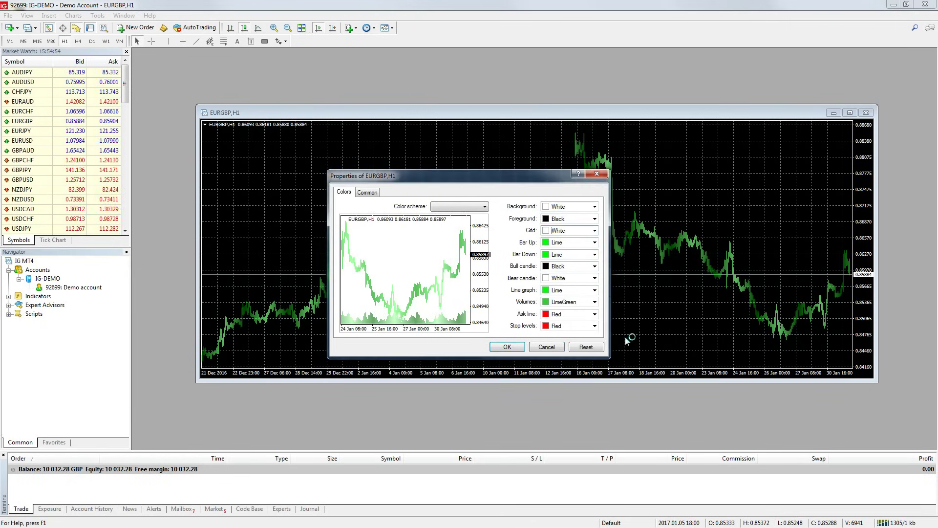
Make up and down bars black, bull candles lime and bear candles red, then apply
{"action": "left_click", "coordinate": [594, 243]}
{"action": "left_click", "coordinate": [546, 267]}
{"action": "left_click", "coordinate": [595, 254]}
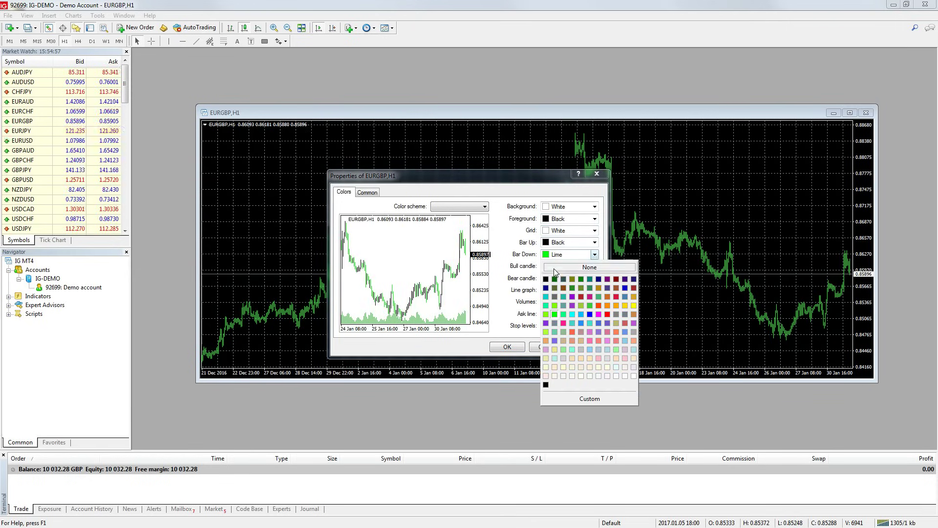
{"action": "left_click", "coordinate": [546, 278]}
{"action": "left_click", "coordinate": [594, 266]}
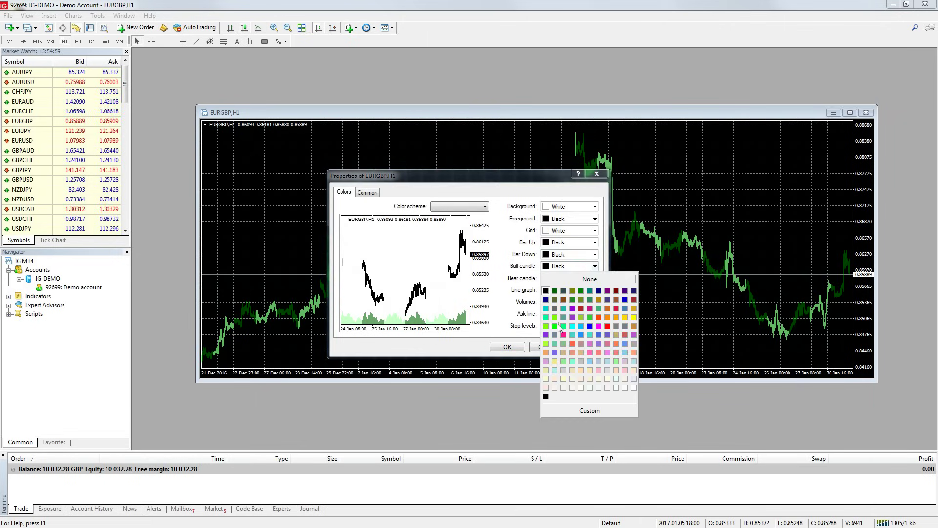
{"action": "left_click", "coordinate": [558, 325]}
{"action": "left_click", "coordinate": [595, 278]}
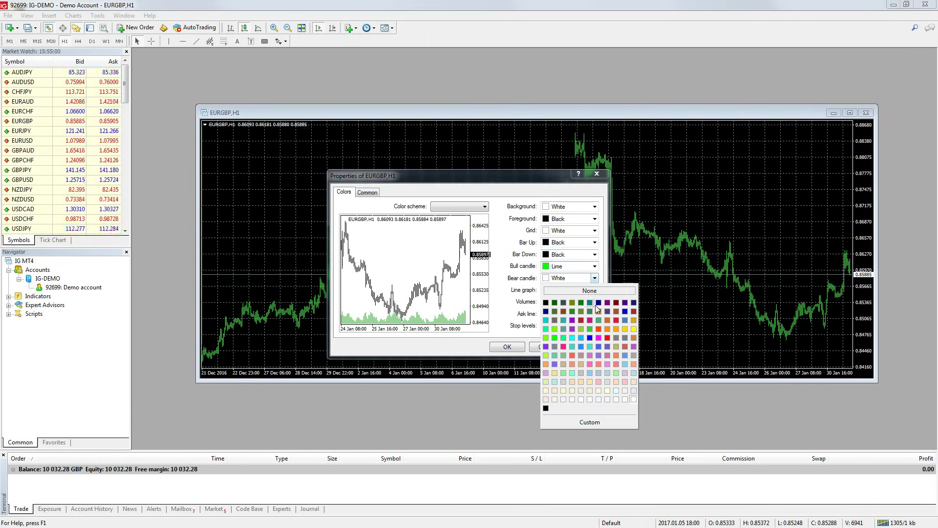
{"action": "left_click", "coordinate": [606, 333]}
{"action": "left_click", "coordinate": [507, 347]}
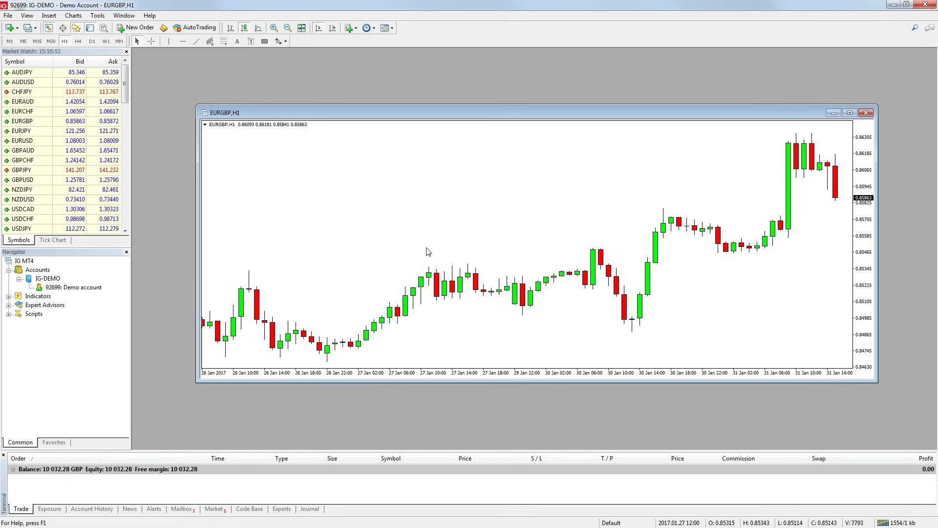
{"action": "mouse_move", "coordinate": [128, 86]}
{"action": "left_mouse_down"}
{"action": "mouse_move", "coordinate": [127, 124]}
{"action": "mouse_move", "coordinate": [117, 77]}
{"action": "left_mouse_up"}
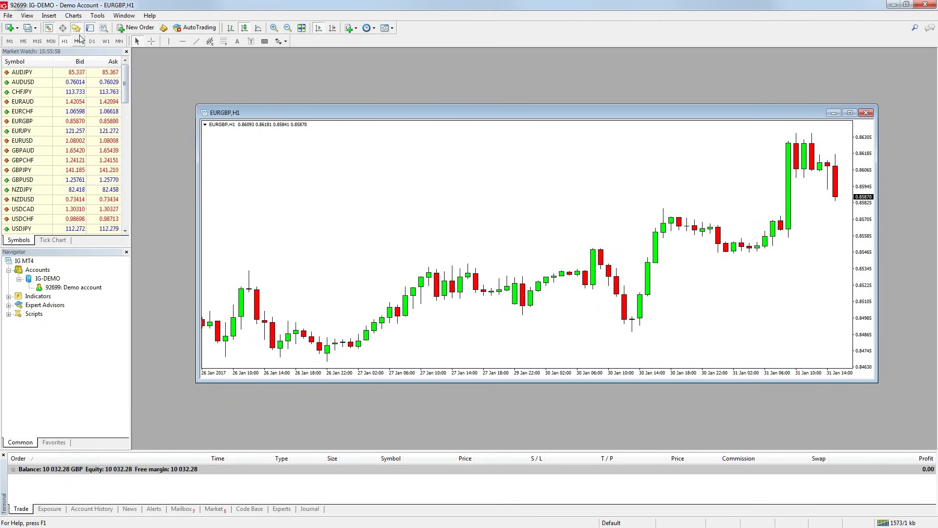
{"action": "left_click", "coordinate": [51, 29]}
{"action": "left_click", "coordinate": [51, 29]}
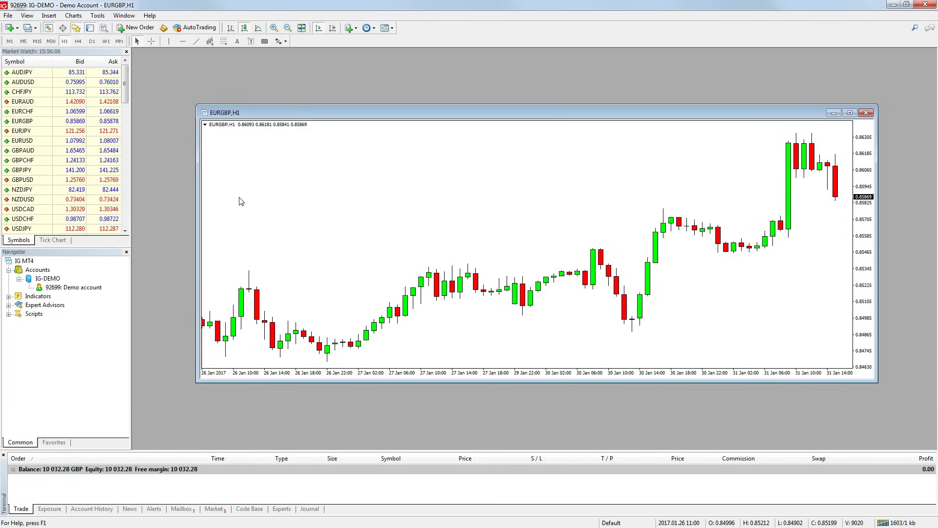
{"action": "left_click", "coordinate": [207, 130]}
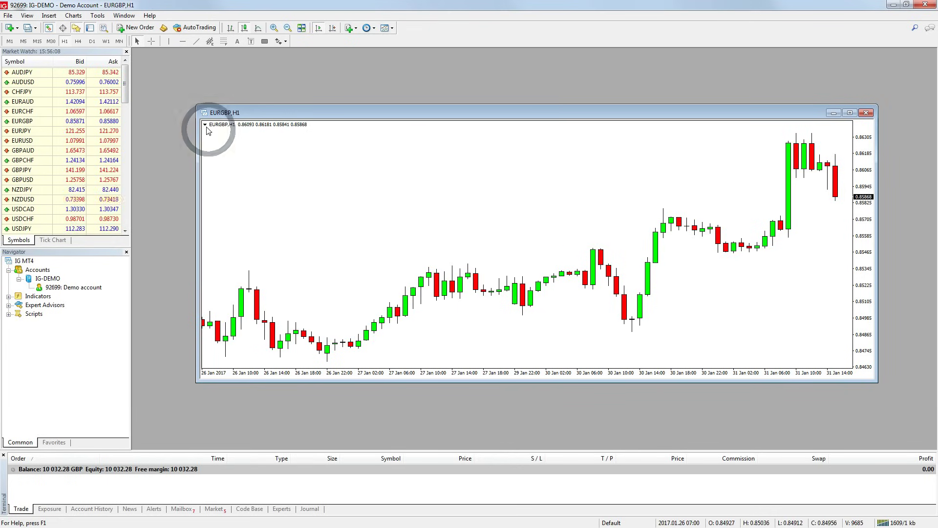
{"action": "left_click", "coordinate": [205, 127]}
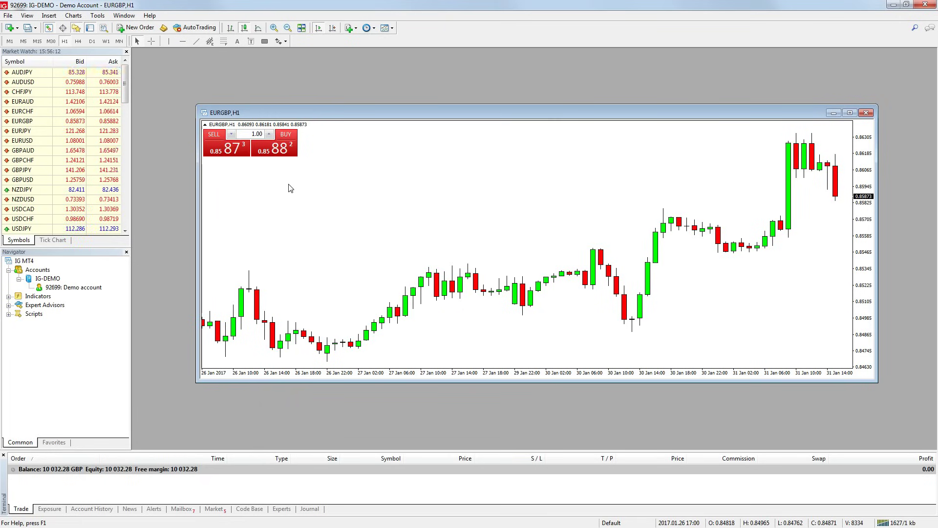
{"action": "left_click", "coordinate": [207, 126]}
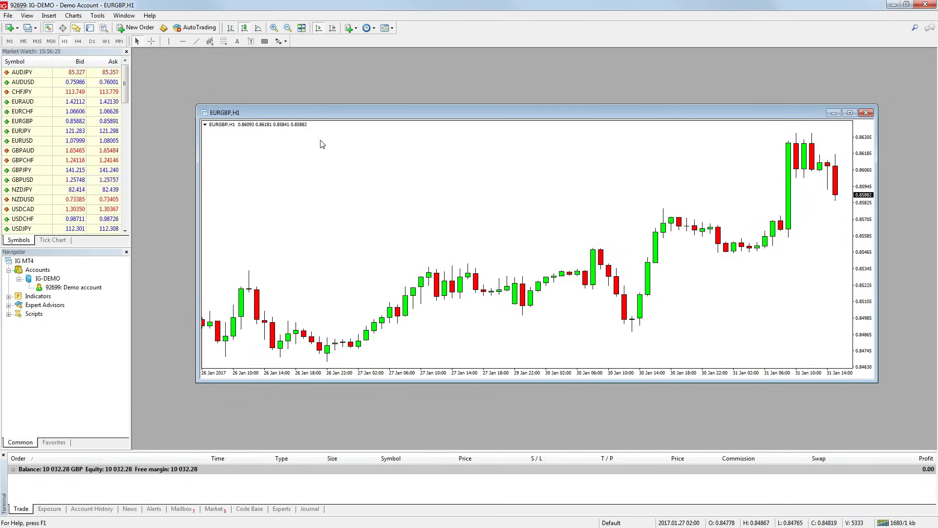
Open a new EURAUD chart, then close it again
{"action": "left_click", "coordinate": [10, 27]}
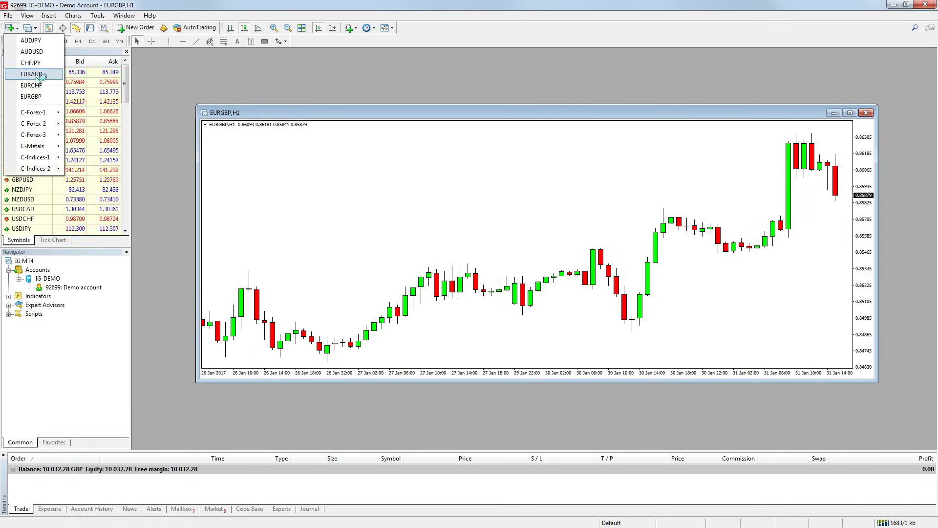
{"action": "left_click", "coordinate": [32, 74]}
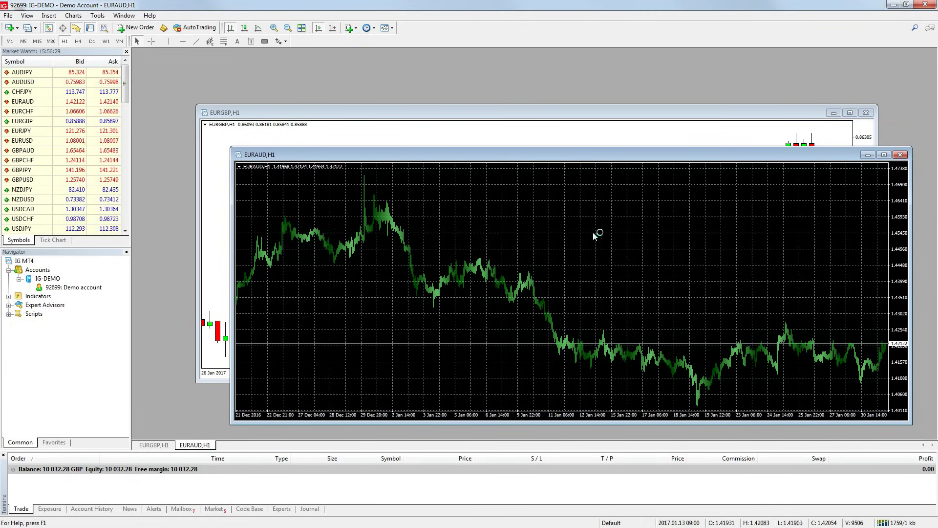
{"action": "left_click", "coordinate": [900, 155]}
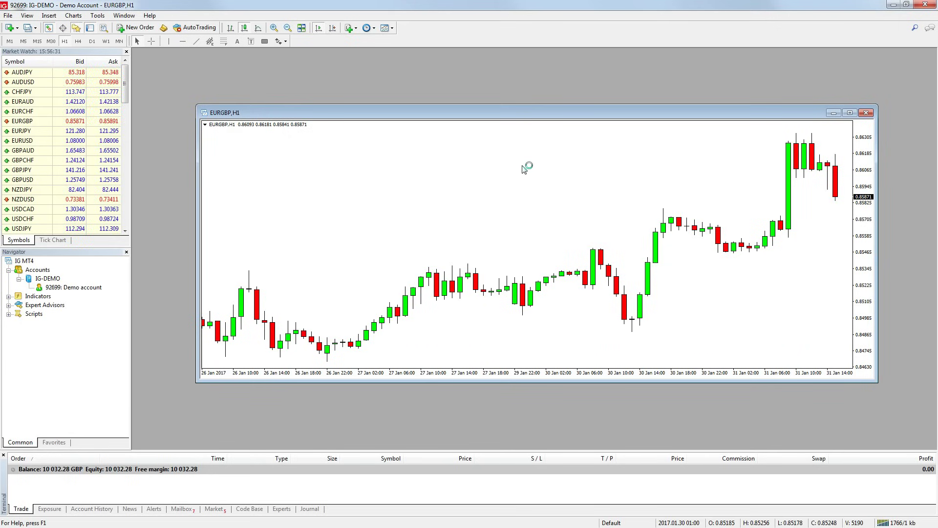
Save the EURGBP chart's settings as the 'day trading' template
{"action": "right_click", "coordinate": [394, 164]}
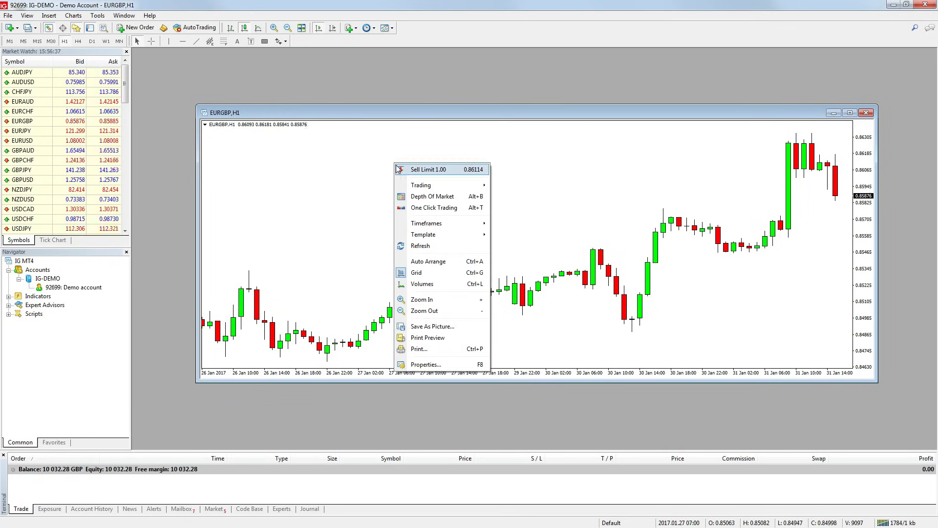
{"action": "mouse_move", "coordinate": [446, 235]}
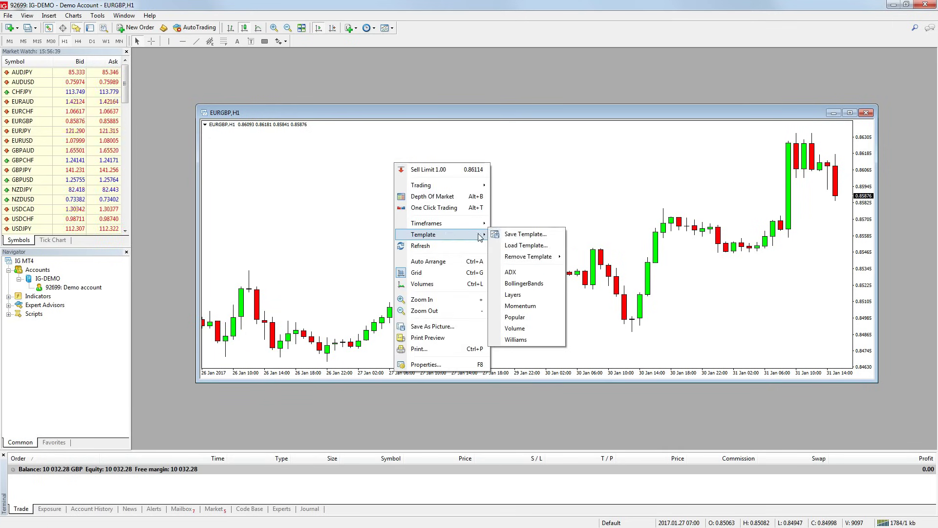
{"action": "left_click", "coordinate": [513, 235]}
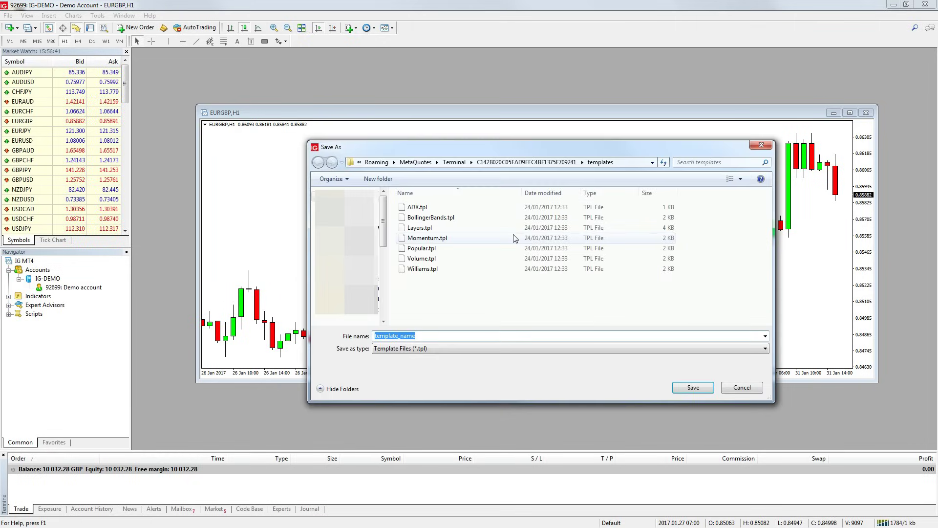
{"action": "type", "text": "day trading"}
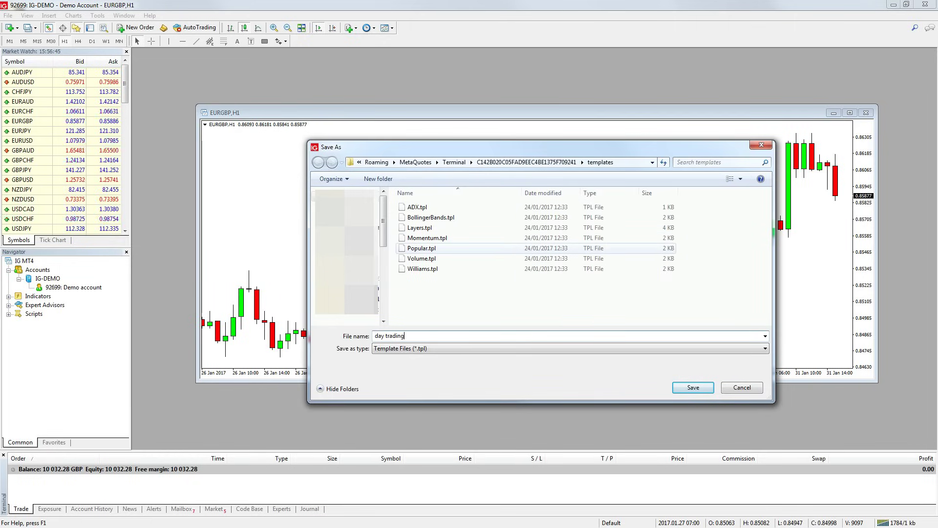
{"action": "key", "text": "Return"}
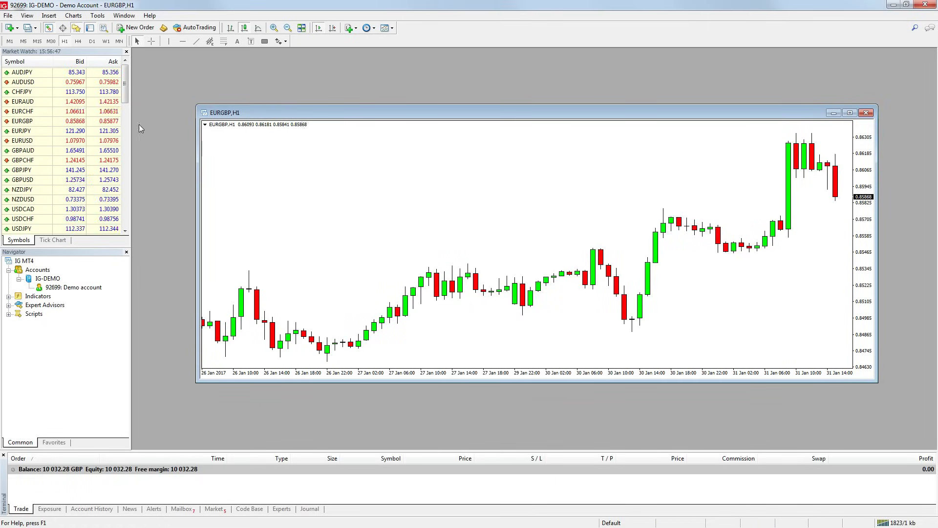
Open a new EURAUD chart and apply the Day trading template to it
{"action": "left_click", "coordinate": [9, 29]}
{"action": "left_click", "coordinate": [20, 77]}
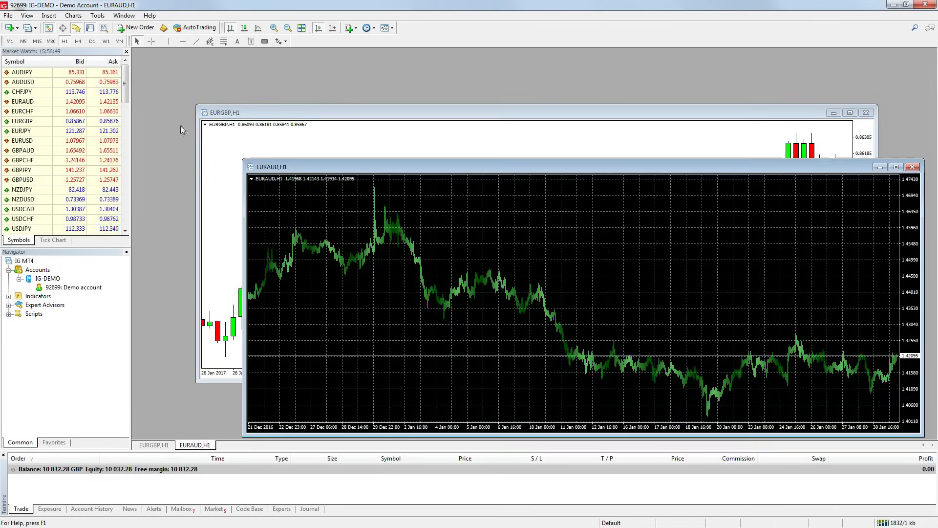
{"action": "right_click", "coordinate": [505, 230]}
{"action": "mouse_move", "coordinate": [538, 303]}
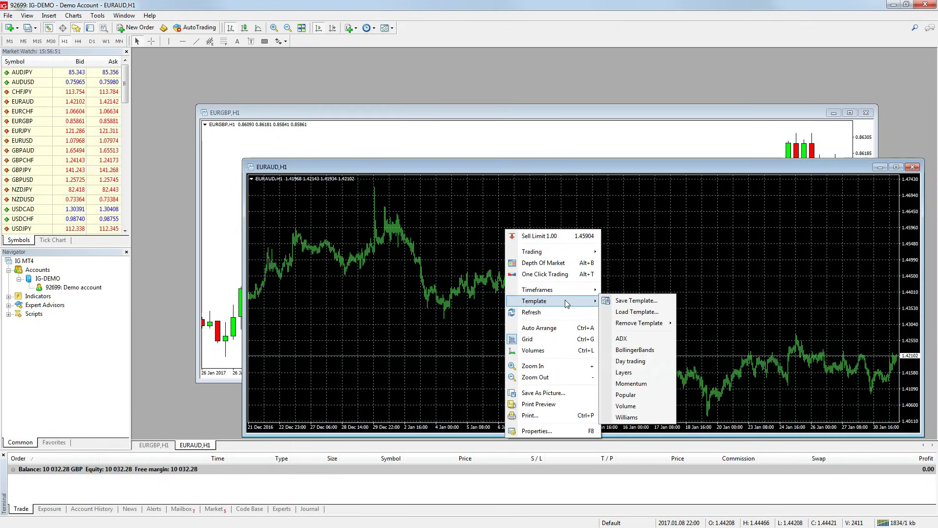
{"action": "left_click", "coordinate": [631, 361]}
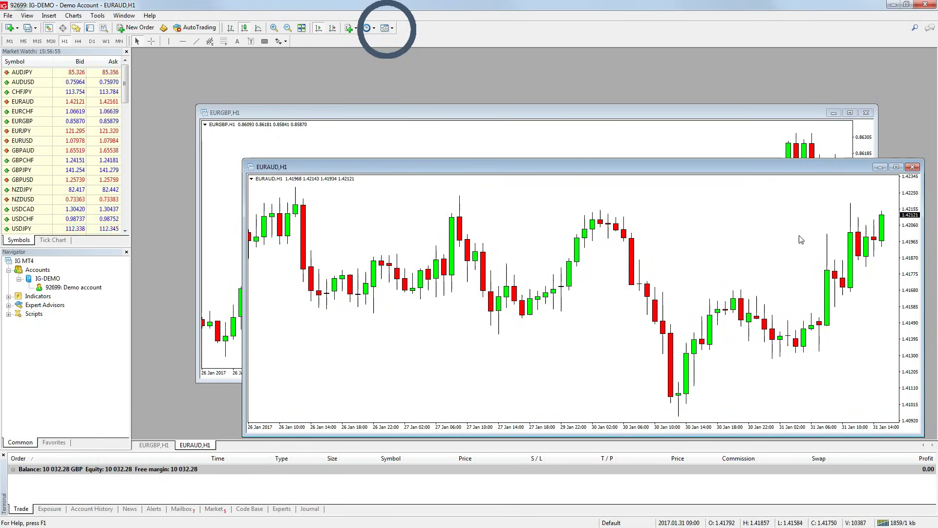
{"action": "left_click", "coordinate": [389, 28]}
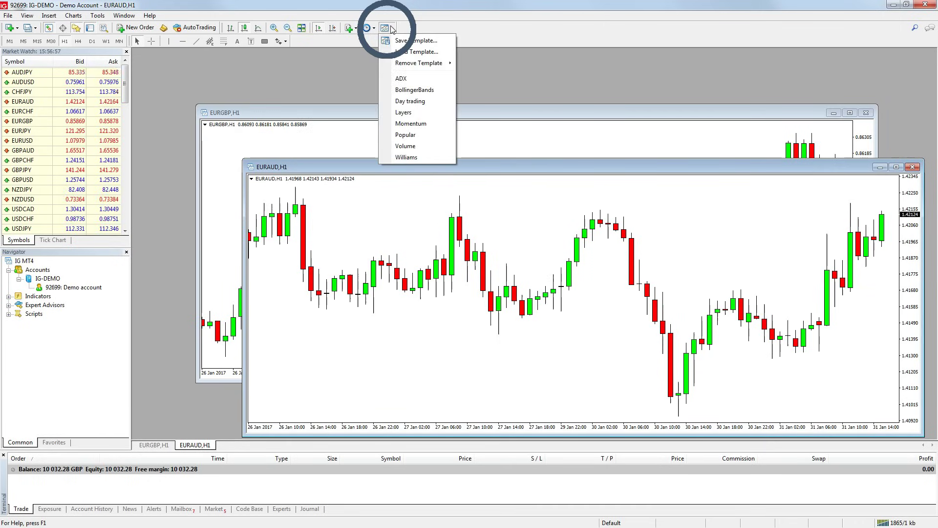
Close the EURAUD chart, save EURGBP's settings as the 'default' template, and open a CHFJPY chart
{"action": "left_click", "coordinate": [432, 102]}
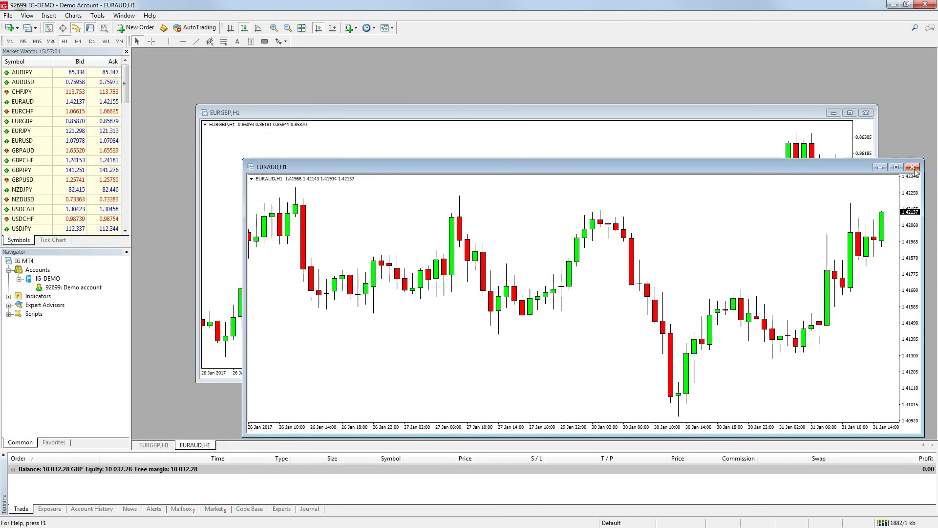
{"action": "key", "text": "ctrl+F4"}
{"action": "right_click", "coordinate": [416, 172]}
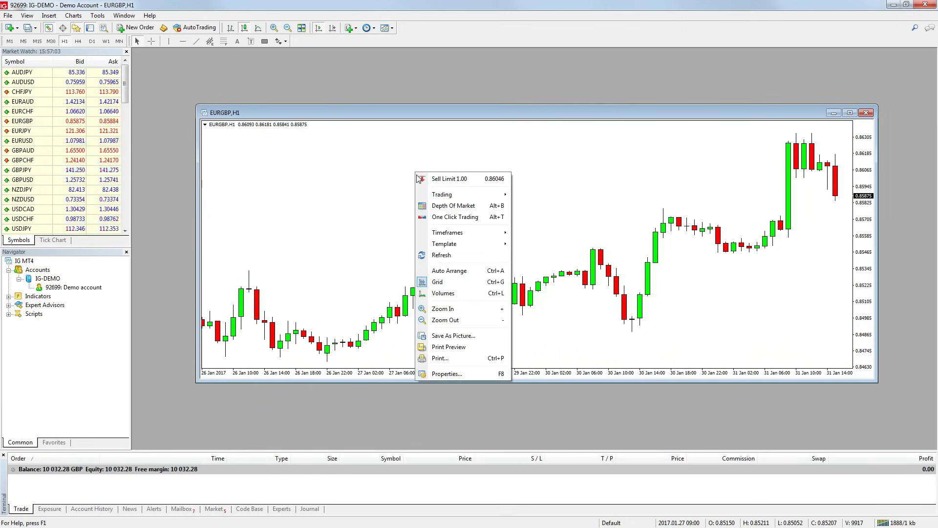
{"action": "mouse_move", "coordinate": [448, 243]}
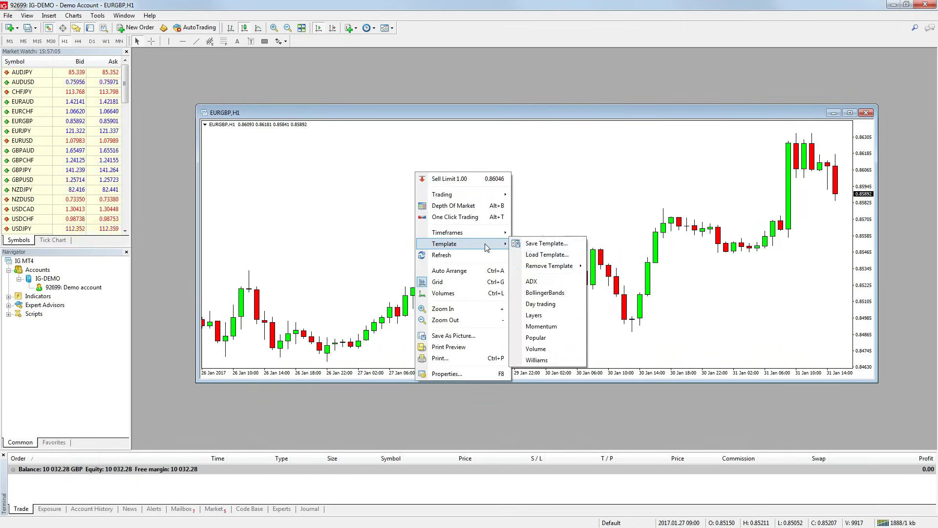
{"action": "left_click", "coordinate": [527, 244]}
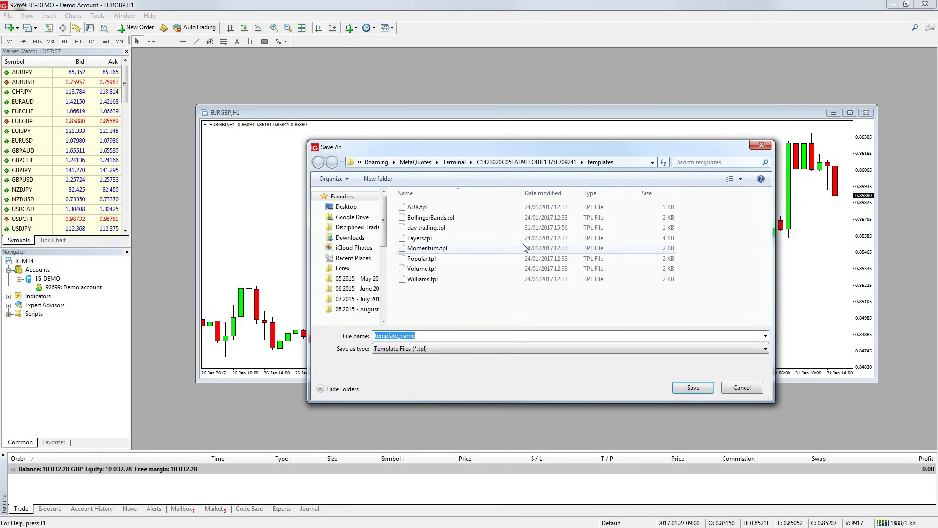
{"action": "type", "text": "default"}
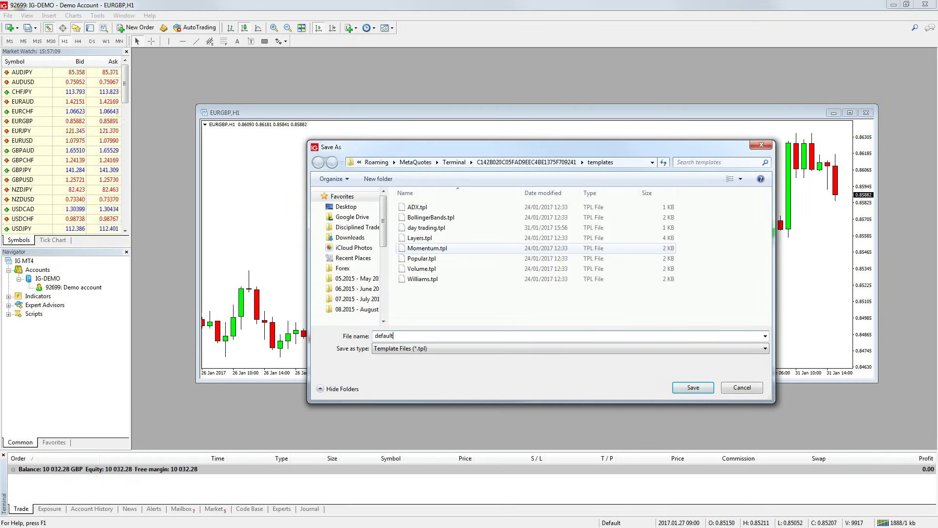
{"action": "left_click", "coordinate": [692, 387]}
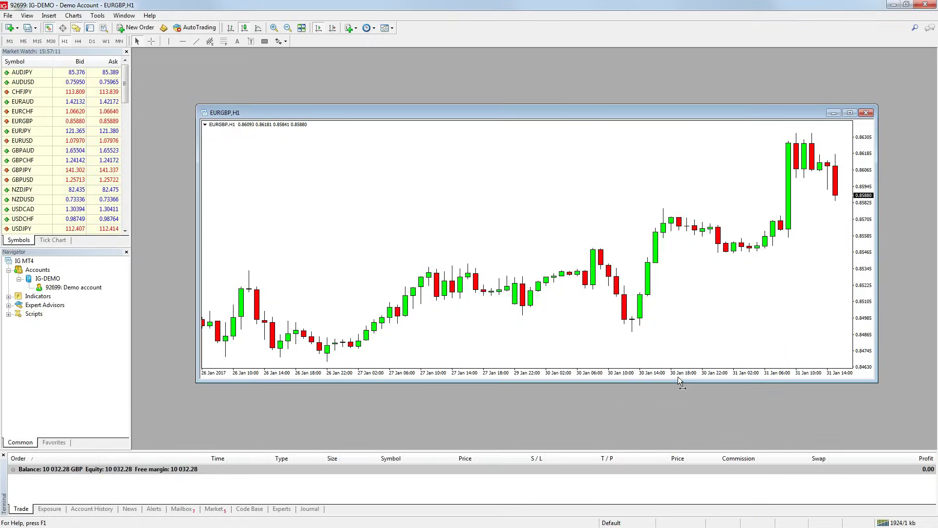
{"action": "left_click", "coordinate": [9, 28]}
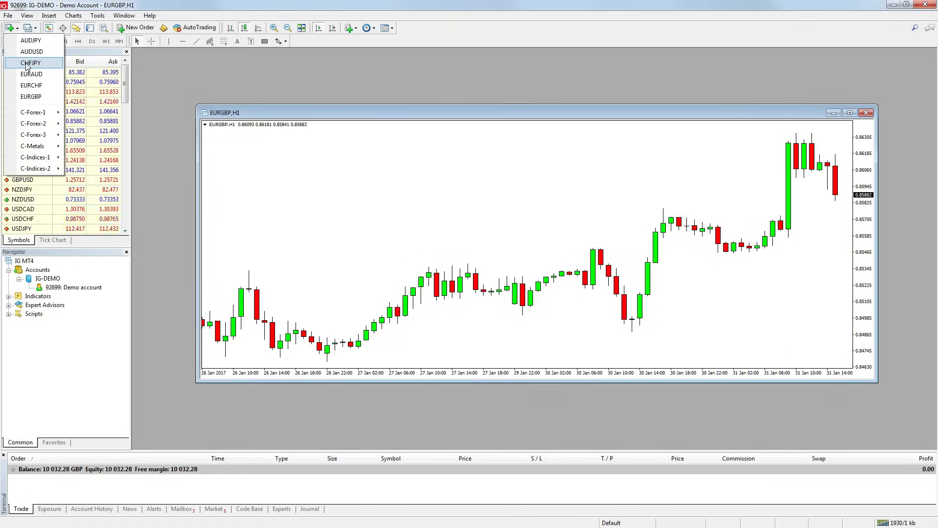
{"action": "left_click", "coordinate": [25, 69]}
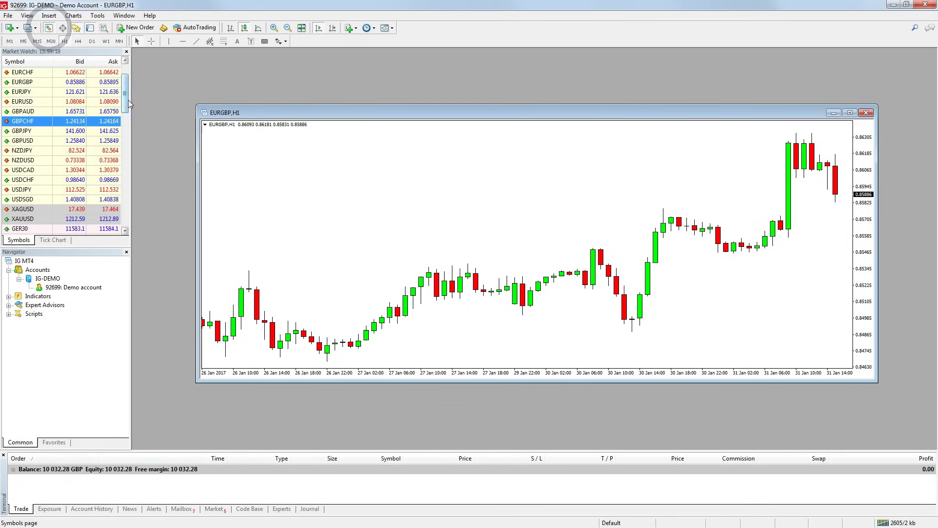
Open a JPN225 H1 chart window from the Market Watch list beside EURGBP
{"action": "left_click", "coordinate": [48, 30]}
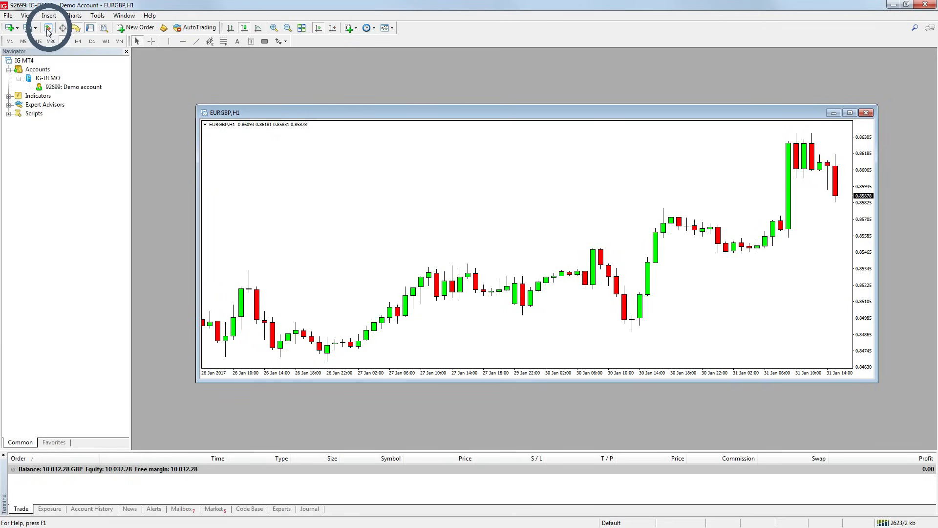
{"action": "left_click", "coordinate": [47, 30]}
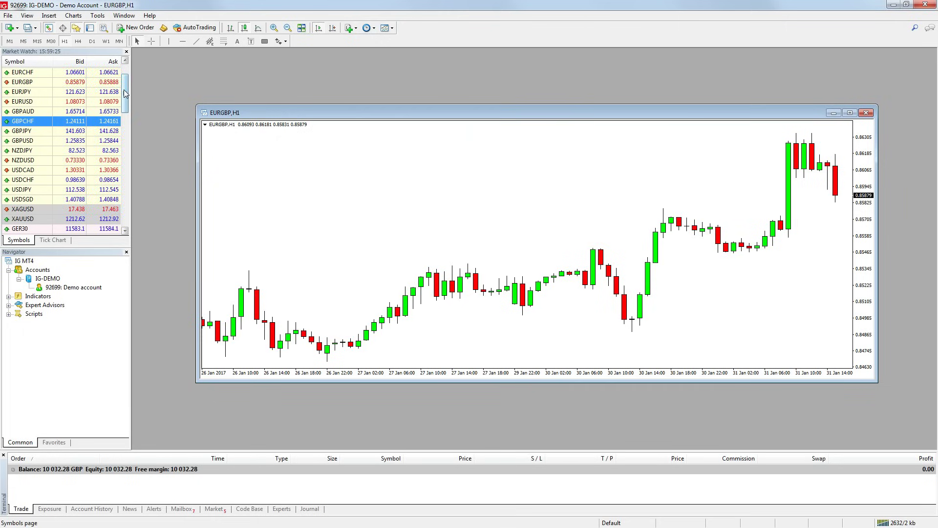
{"action": "left_click_drag", "start_coordinate": [125, 92], "coordinate": [121, 115]}
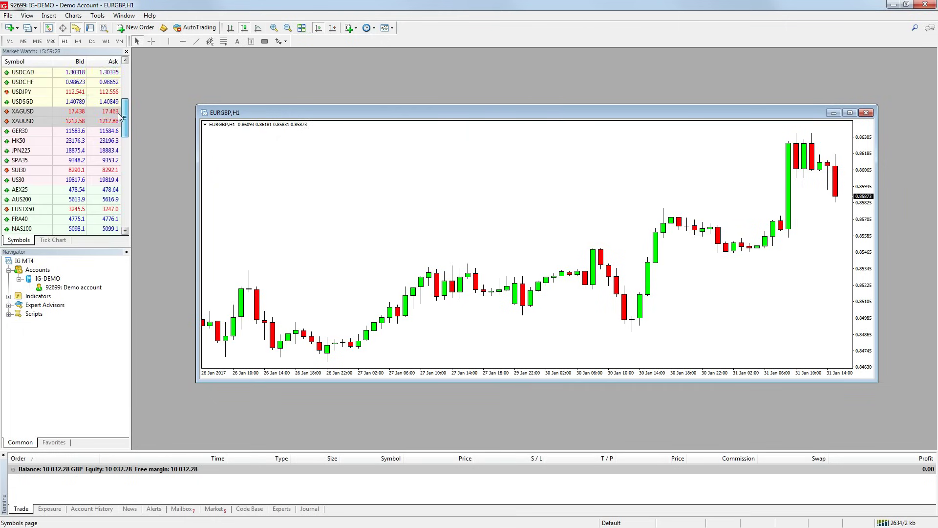
{"action": "right_click", "coordinate": [34, 151]}
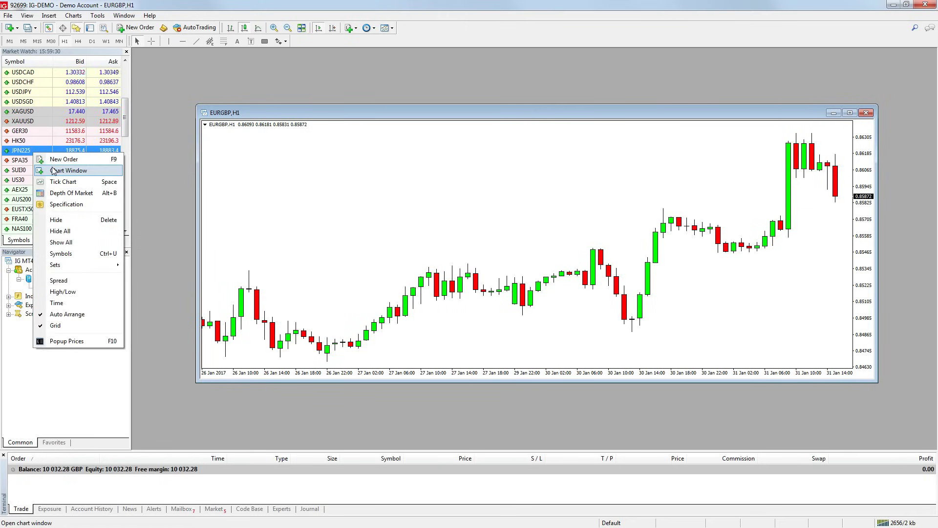
{"action": "left_click", "coordinate": [56, 170]}
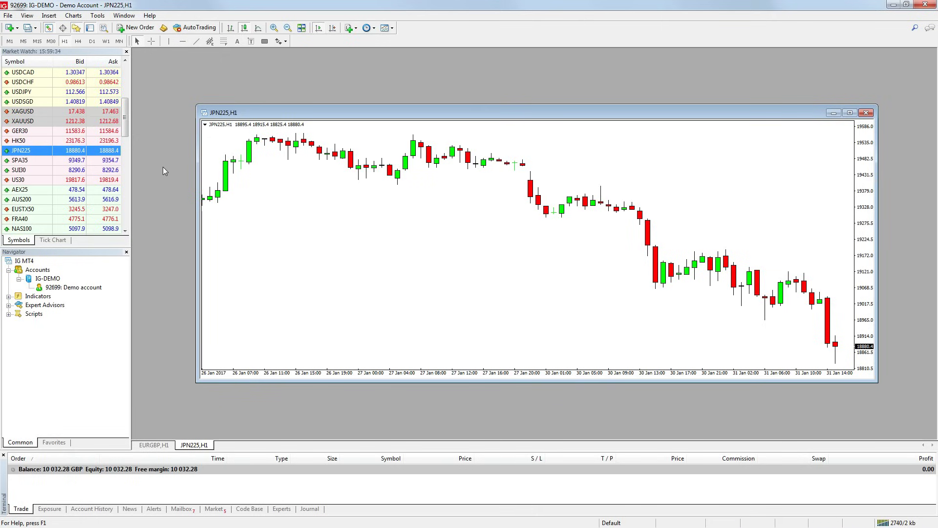
{"action": "left_click_drag", "start_coordinate": [125, 128], "coordinate": [125, 166]}
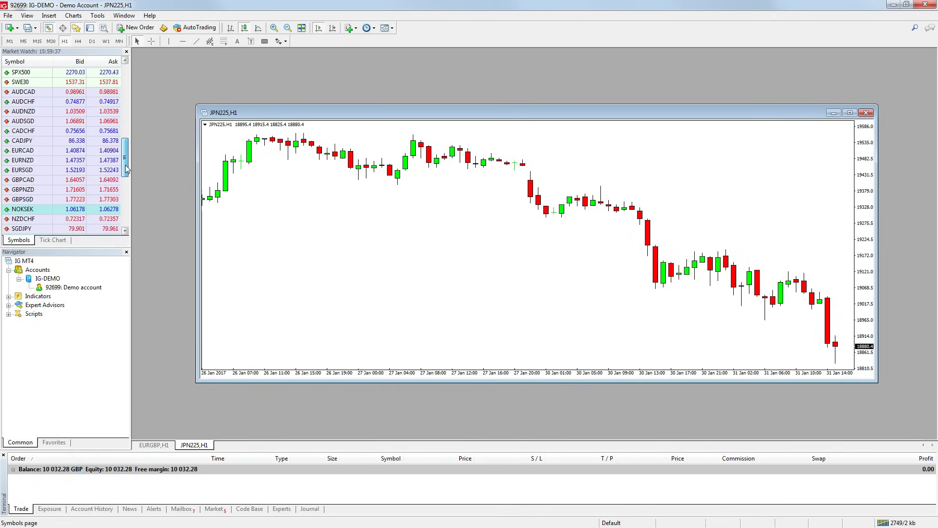
Show FTSE100 from the C-Indices-1 symbol group in Market Watch and select its row
{"action": "right_click", "coordinate": [45, 131]}
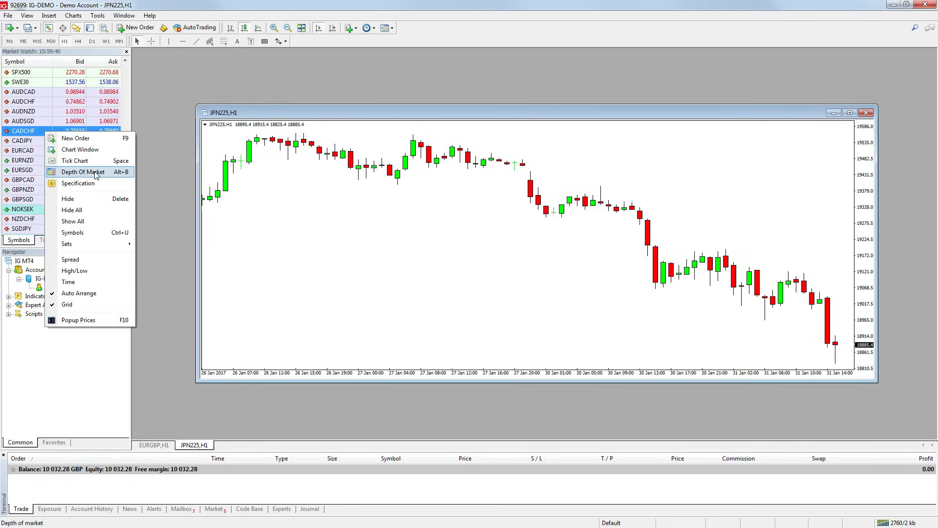
{"action": "left_click", "coordinate": [96, 237]}
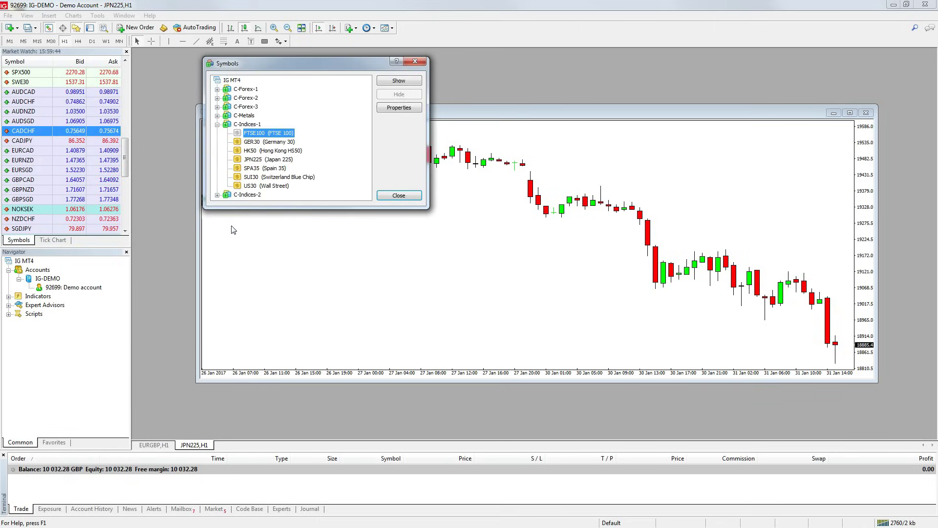
{"action": "left_click", "coordinate": [217, 124]}
{"action": "left_click", "coordinate": [217, 107]}
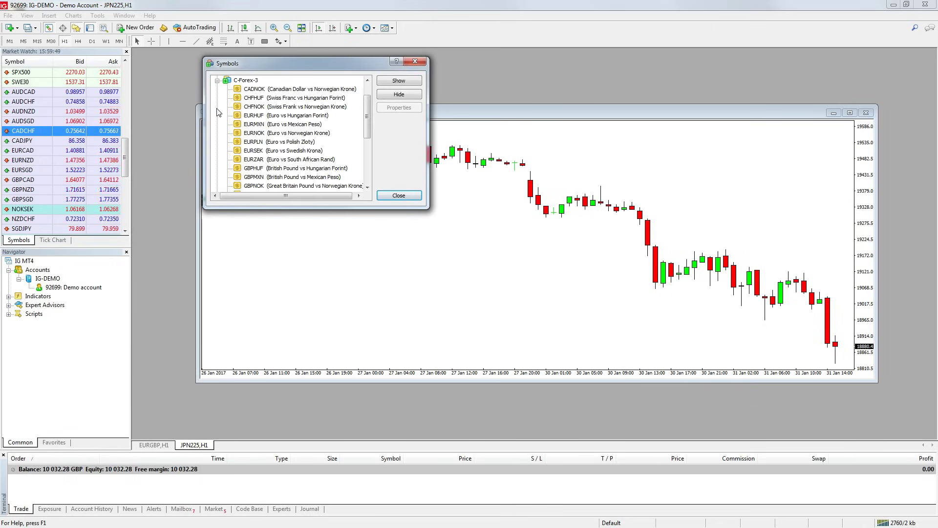
{"action": "left_click", "coordinate": [217, 82]}
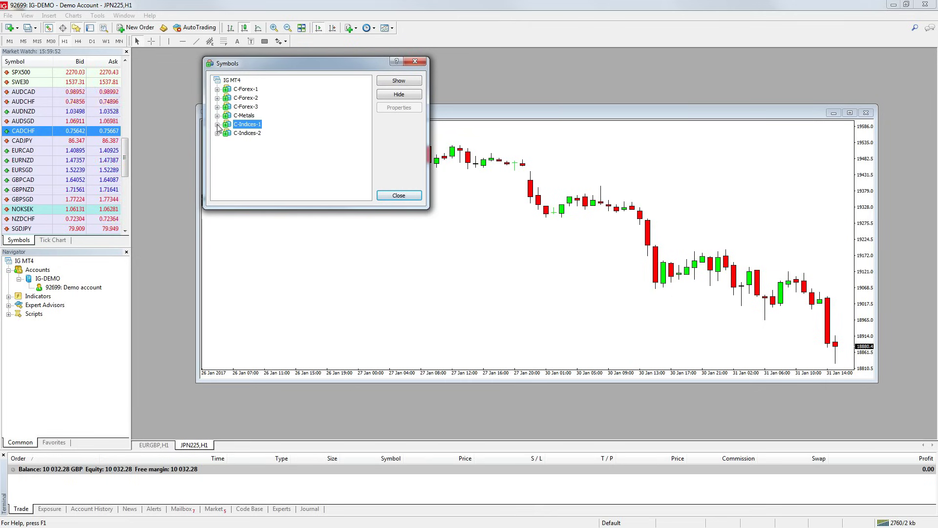
{"action": "left_click", "coordinate": [218, 125]}
{"action": "left_click", "coordinate": [250, 134]}
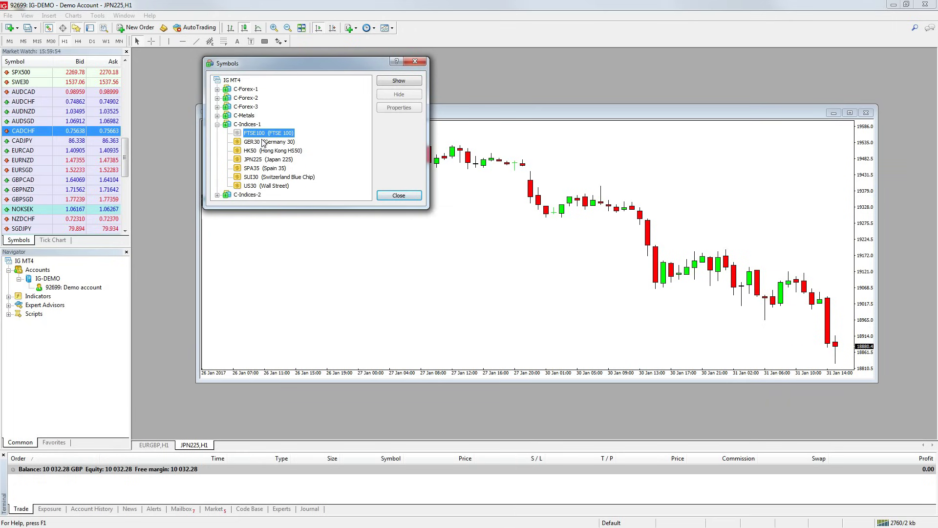
{"action": "left_click", "coordinate": [397, 82]}
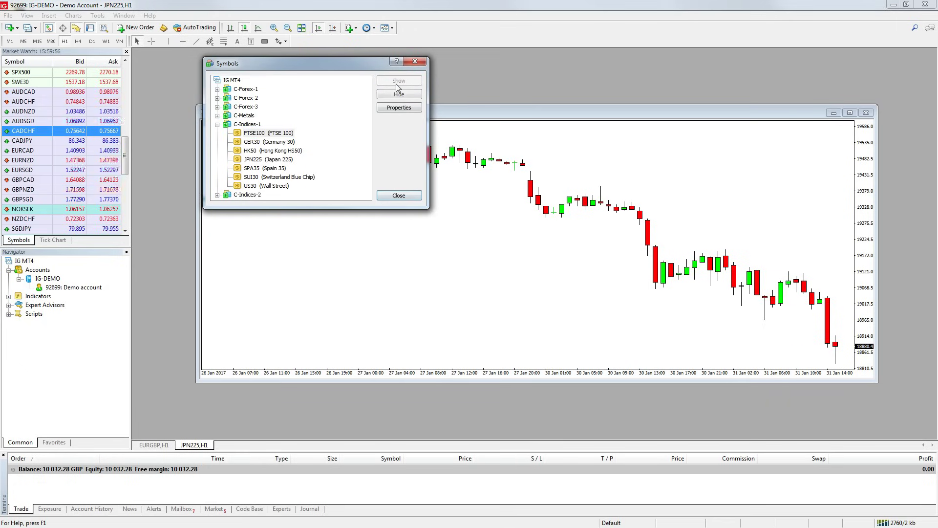
{"action": "left_click", "coordinate": [398, 195]}
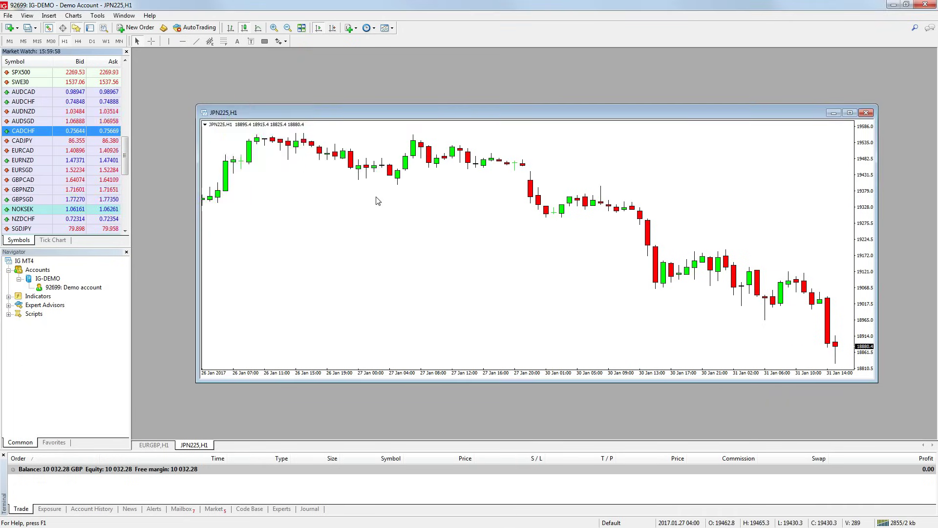
{"action": "left_click_drag", "start_coordinate": [125, 155], "coordinate": [127, 204]}
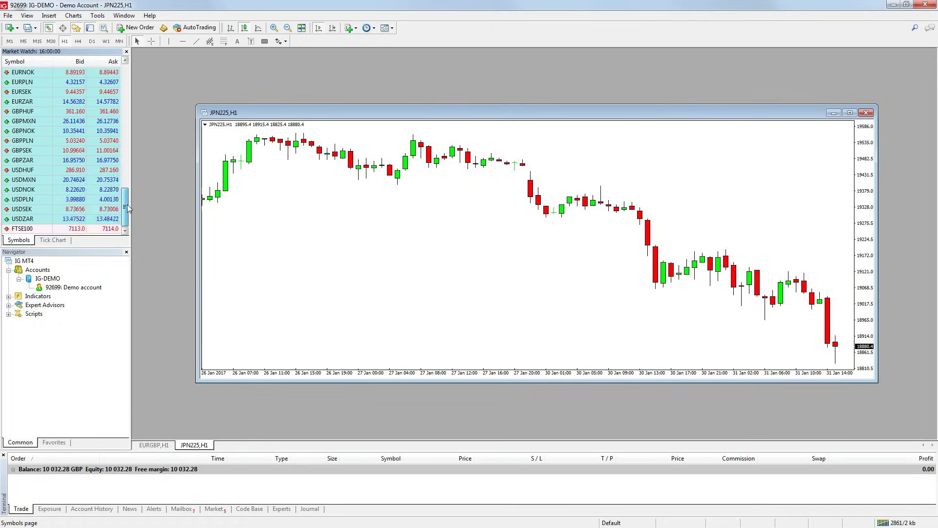
{"action": "left_click", "coordinate": [55, 230]}
Open a FTSE100 chart and cycle it through M30, H1 and H4 before settling on M5
{"action": "right_click", "coordinate": [54, 230]}
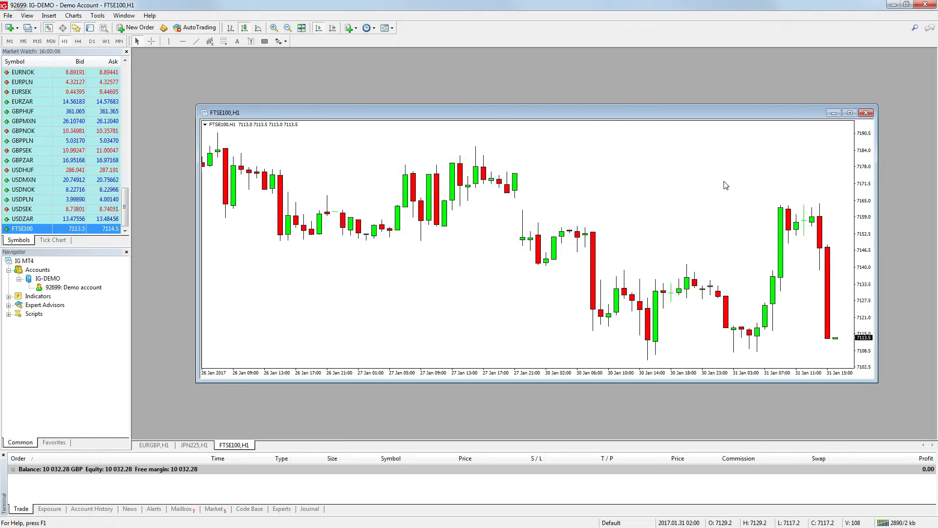
{"action": "right_click", "coordinate": [629, 180]}
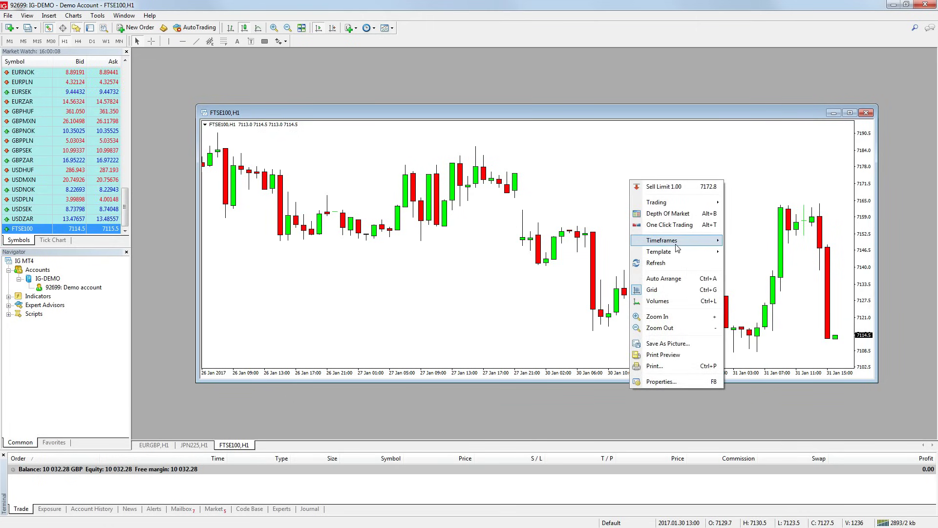
{"action": "mouse_move", "coordinate": [686, 247]}
{"action": "left_click", "coordinate": [752, 274]}
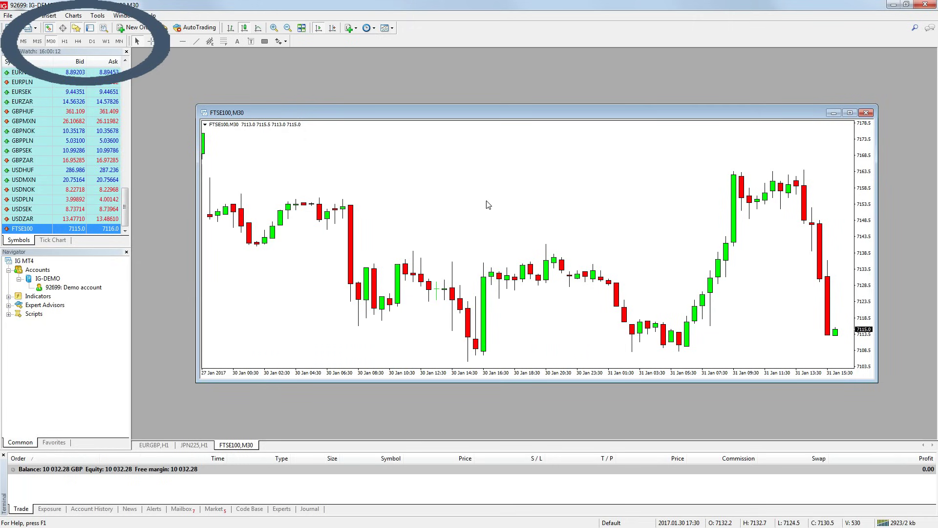
{"action": "left_click", "coordinate": [64, 41]}
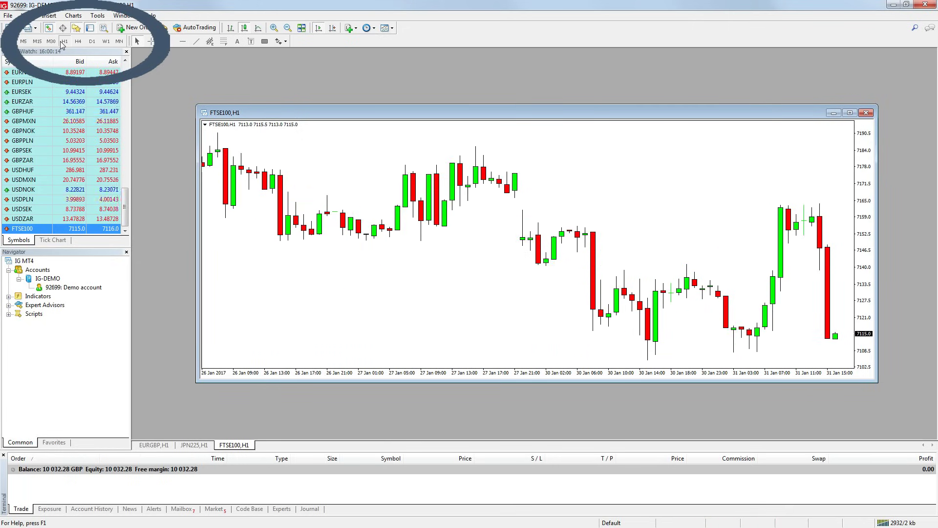
{"action": "left_click", "coordinate": [78, 41]}
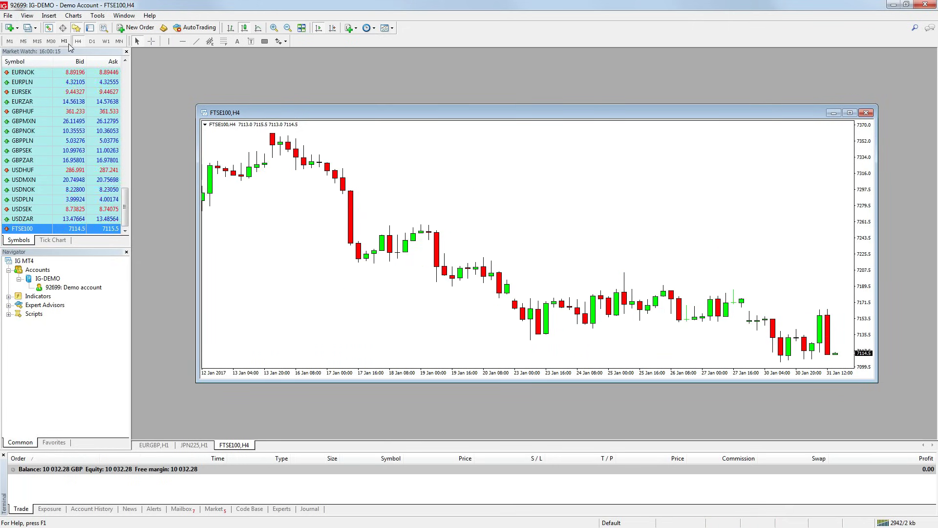
{"action": "left_click", "coordinate": [23, 41]}
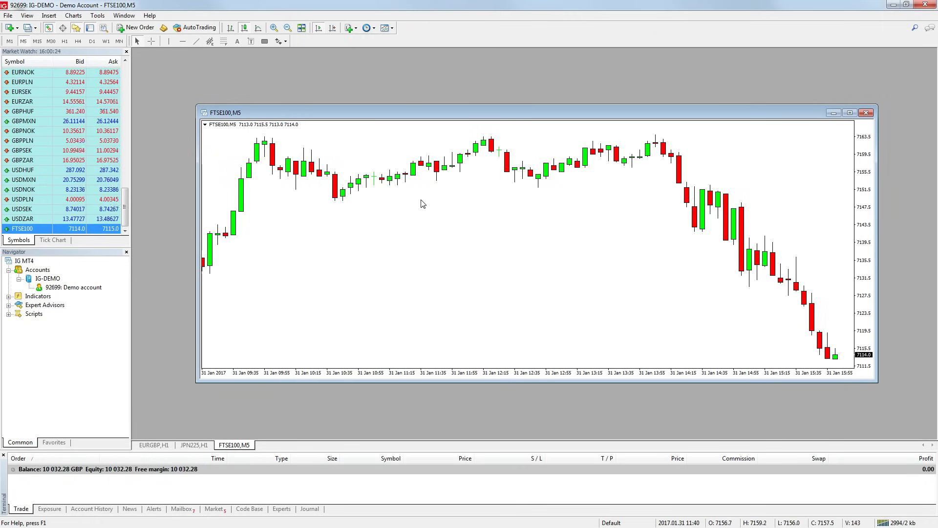
Zoom the FTSE100 M5 chart out and back in, then drag it back to 30 January bars
{"action": "right_click", "coordinate": [469, 241]}
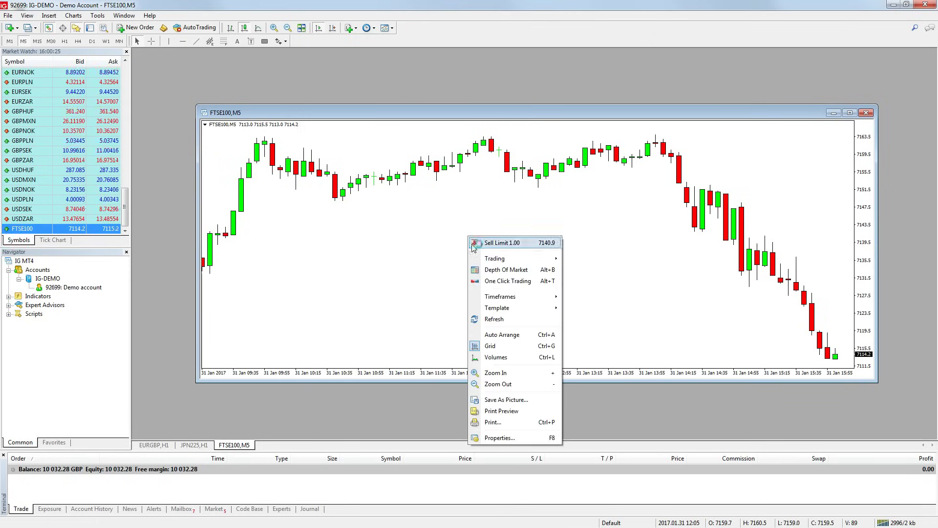
{"action": "left_click", "coordinate": [528, 384]}
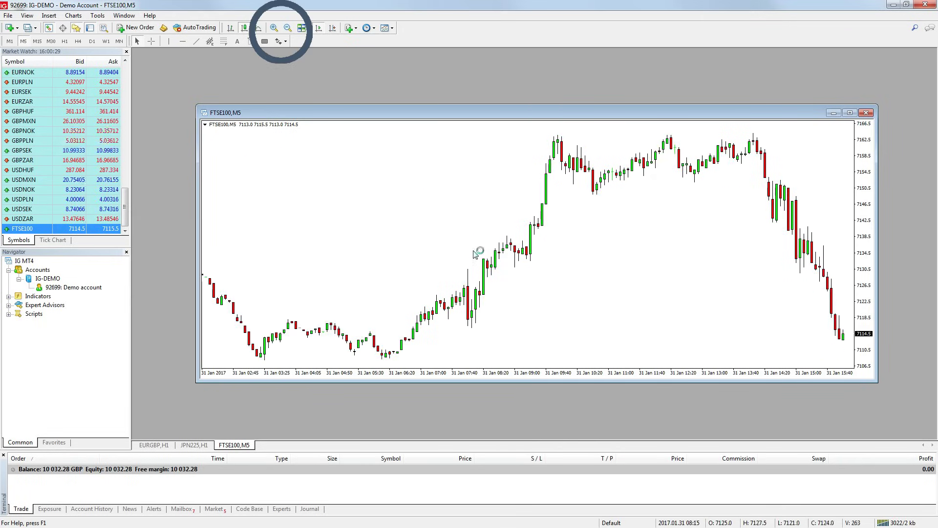
{"action": "left_click", "coordinate": [275, 28]}
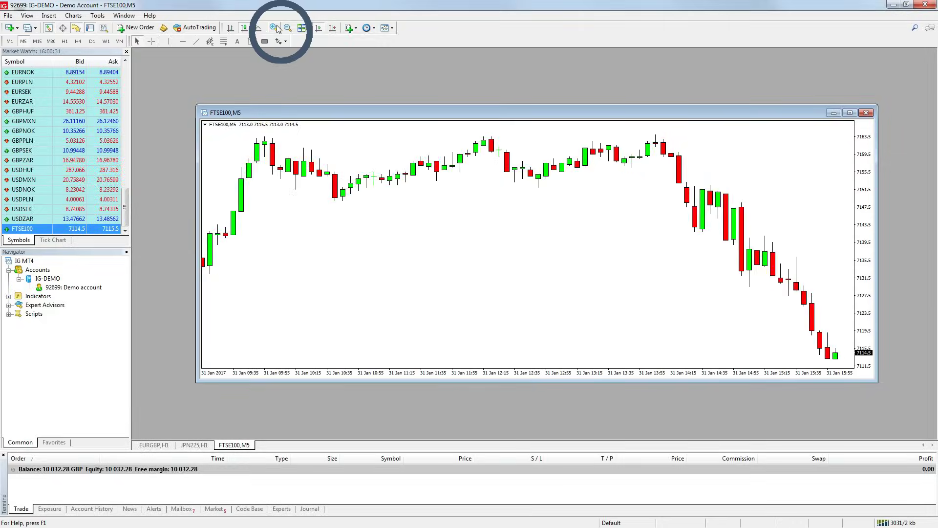
{"action": "left_click", "coordinate": [275, 28]}
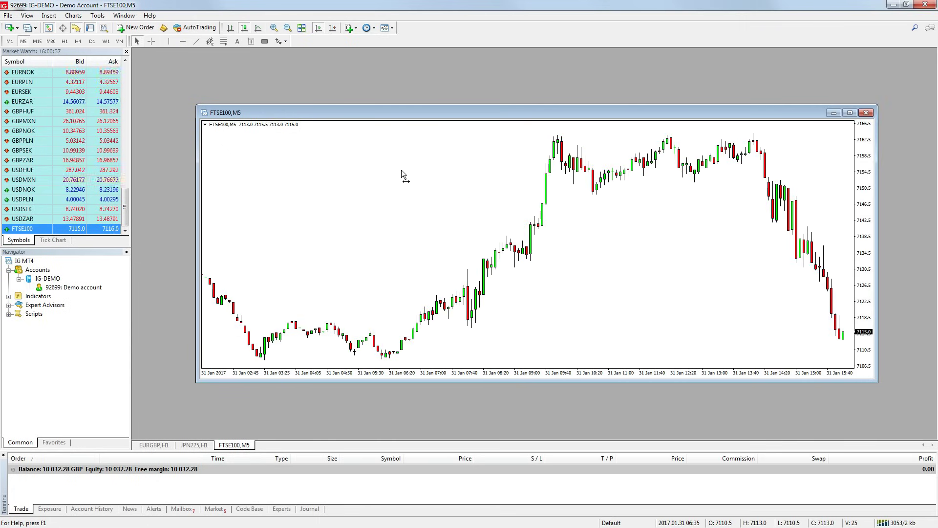
{"action": "left_click_drag", "start_coordinate": [402, 174], "coordinate": [694, 181]}
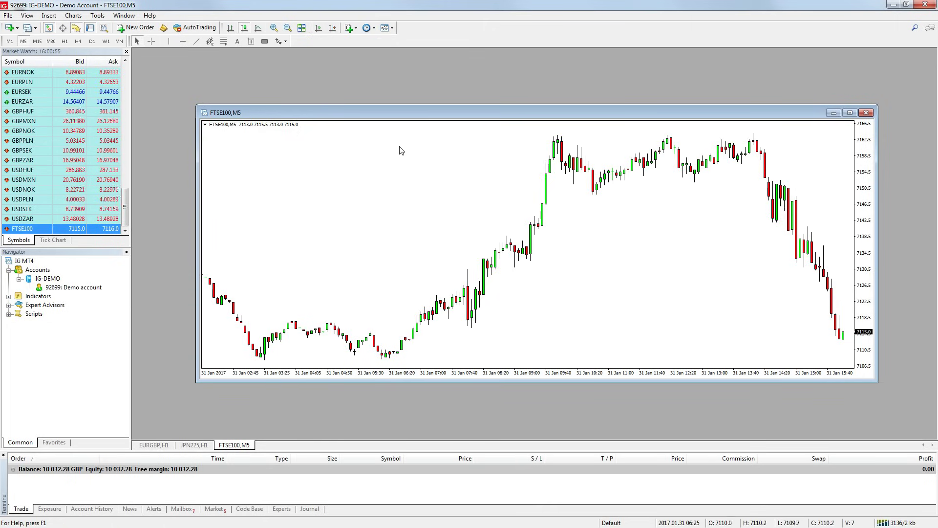
{"action": "left_click_drag", "start_coordinate": [377, 201], "coordinate": [723, 201]}
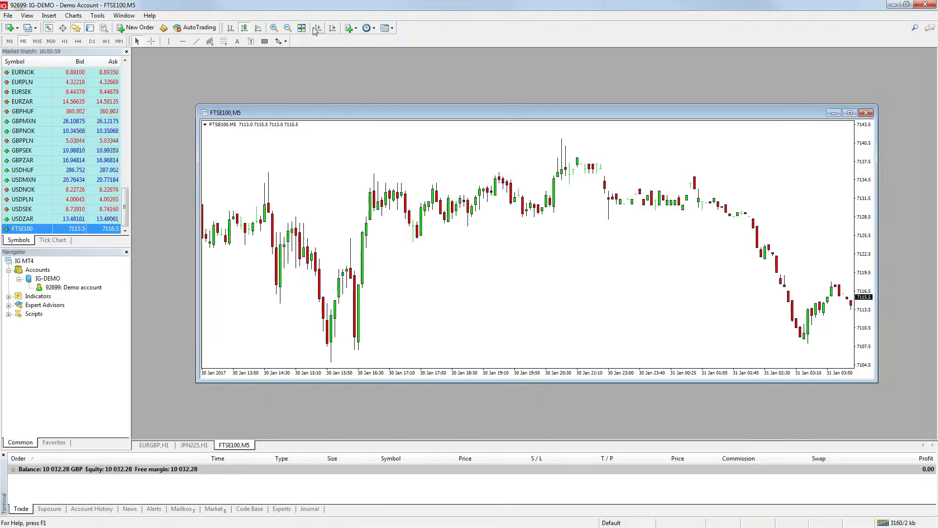
Jump to the latest bars and place a horizontal line at about 7150.5
{"action": "left_click", "coordinate": [316, 28]}
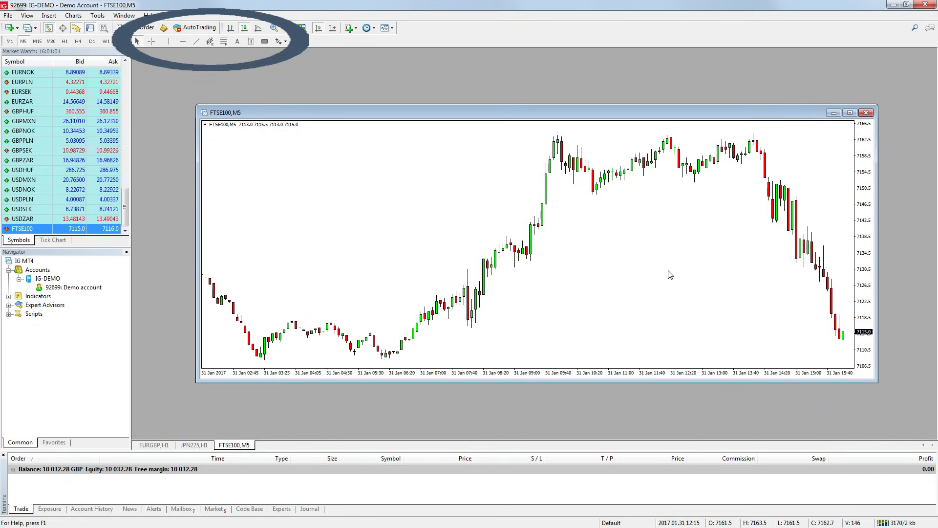
{"action": "left_click", "coordinate": [183, 41]}
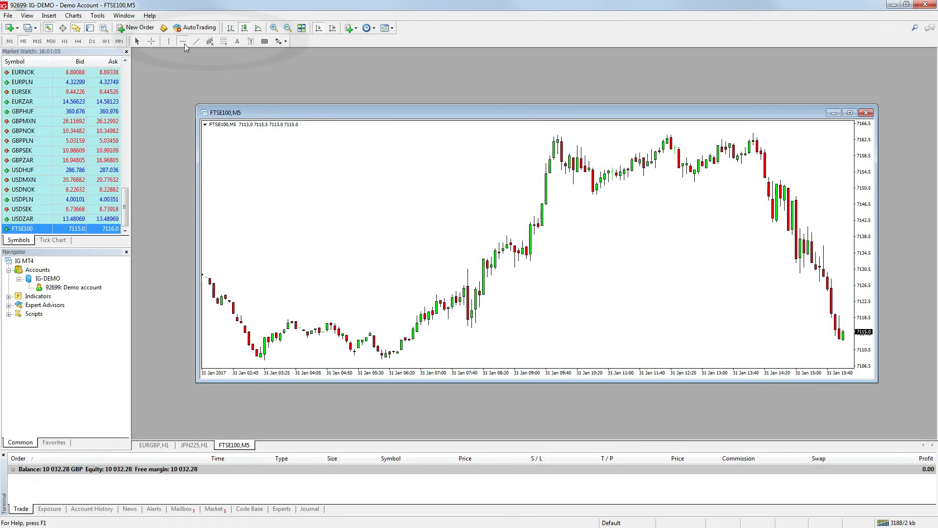
{"action": "left_click", "coordinate": [404, 188]}
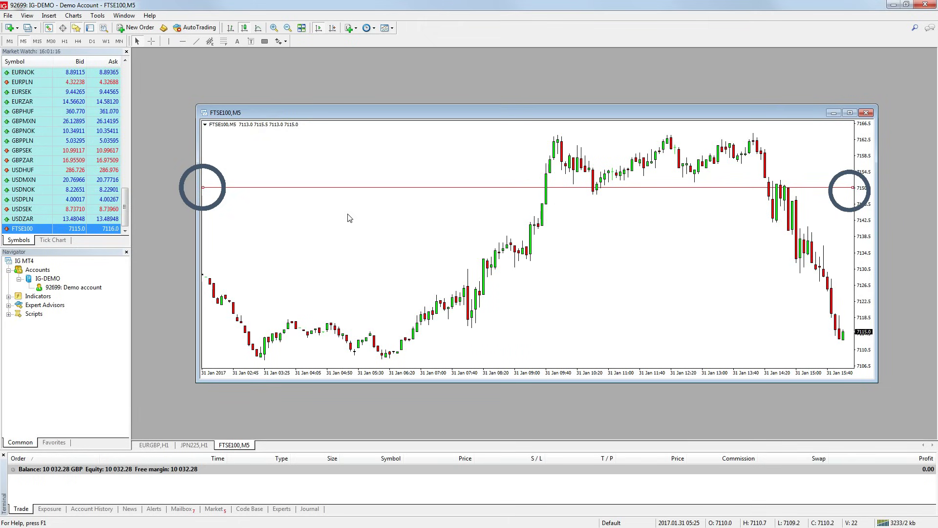
Check the red horizontal line's properties, then delete the line from the chart
{"action": "right_click", "coordinate": [338, 188]}
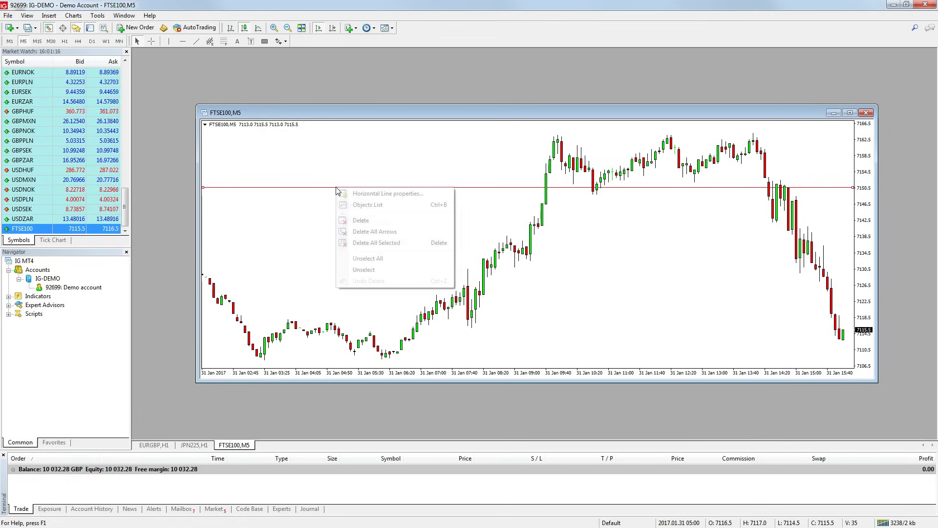
{"action": "left_click", "coordinate": [367, 194]}
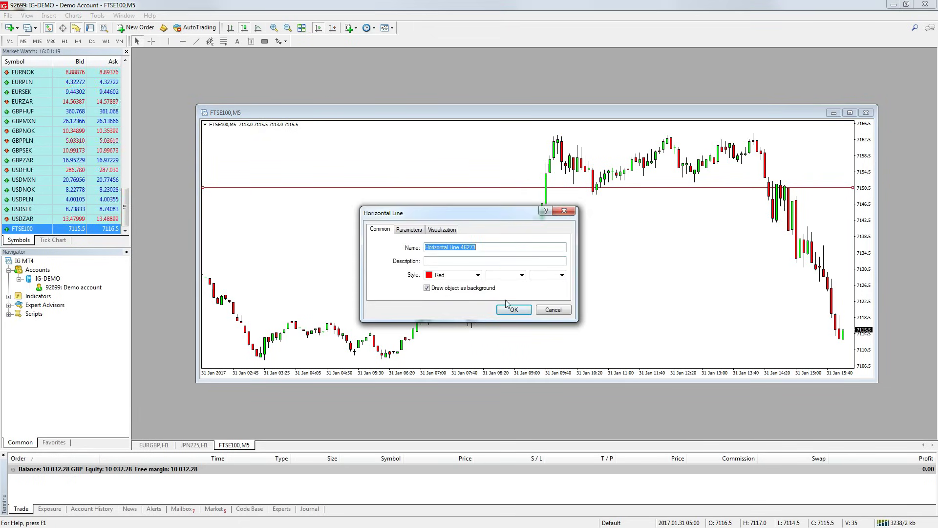
{"action": "left_click", "coordinate": [553, 310]}
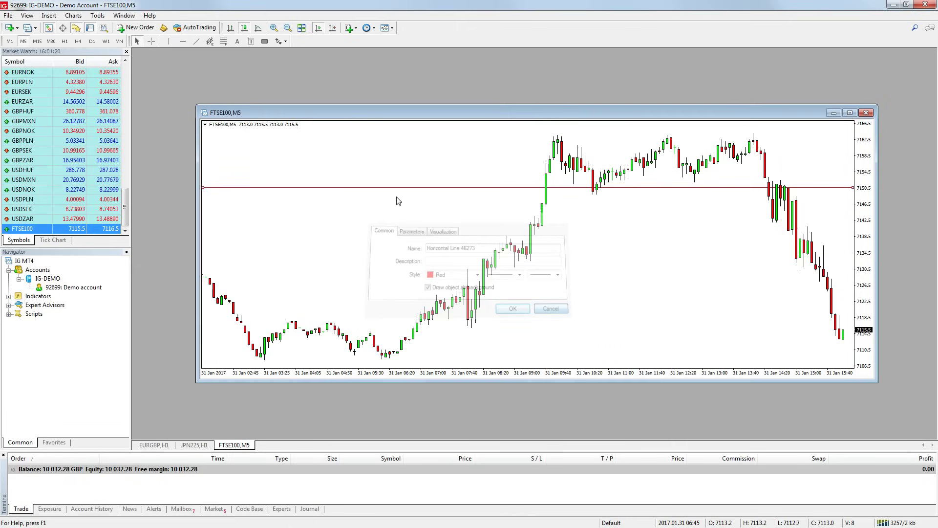
{"action": "right_click", "coordinate": [355, 188]}
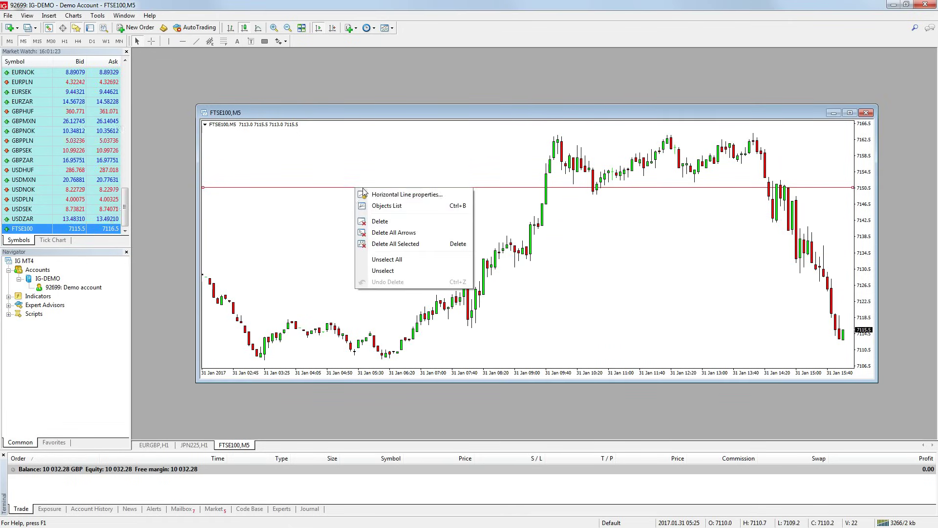
{"action": "left_click", "coordinate": [393, 224]}
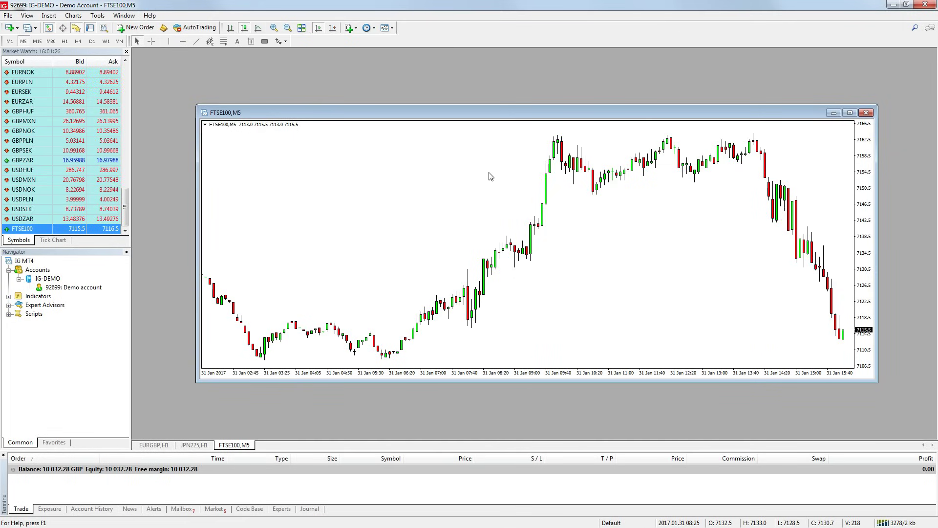
Open the Customizing toolbar dialog from the toolbar context menu and browse its tool lists
{"action": "right_click", "coordinate": [244, 43]}
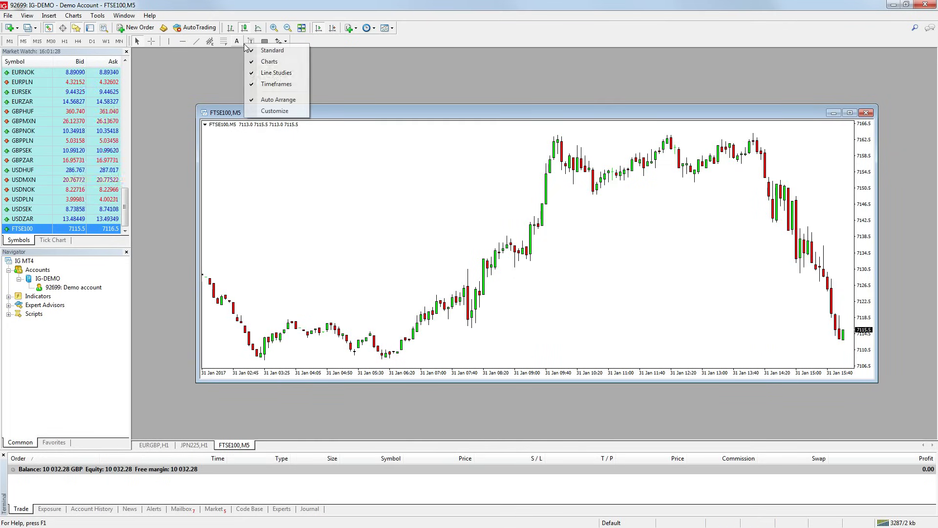
{"action": "left_click", "coordinate": [287, 112]}
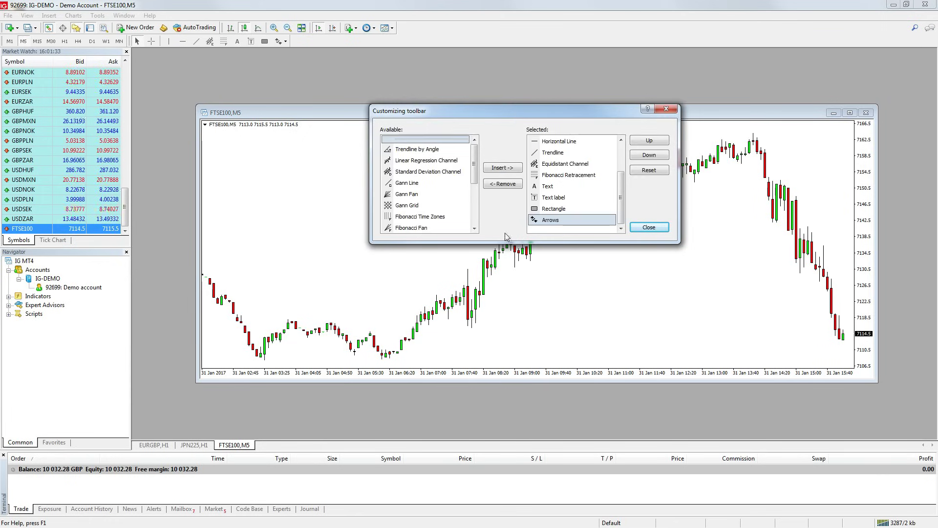
{"action": "scroll", "coordinate": [475, 159], "scroll_direction": "down", "scroll_amount": 3}
{"action": "scroll", "coordinate": [472, 159], "scroll_direction": "up", "scroll_amount": 3}
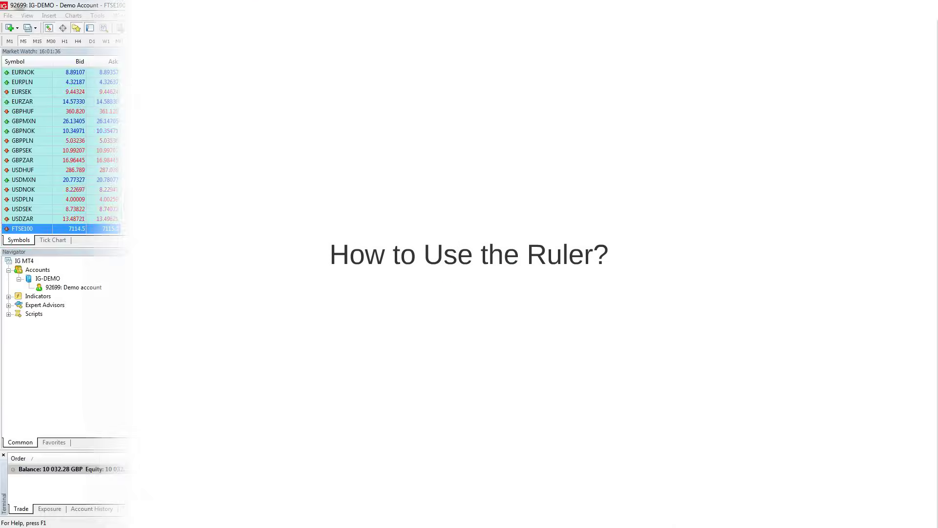
Close the Customizing toolbar dialog and clear the crosshair readout from the chart
{"action": "scroll", "coordinate": [629, 202], "scroll_direction": "down", "scroll_amount": 2}
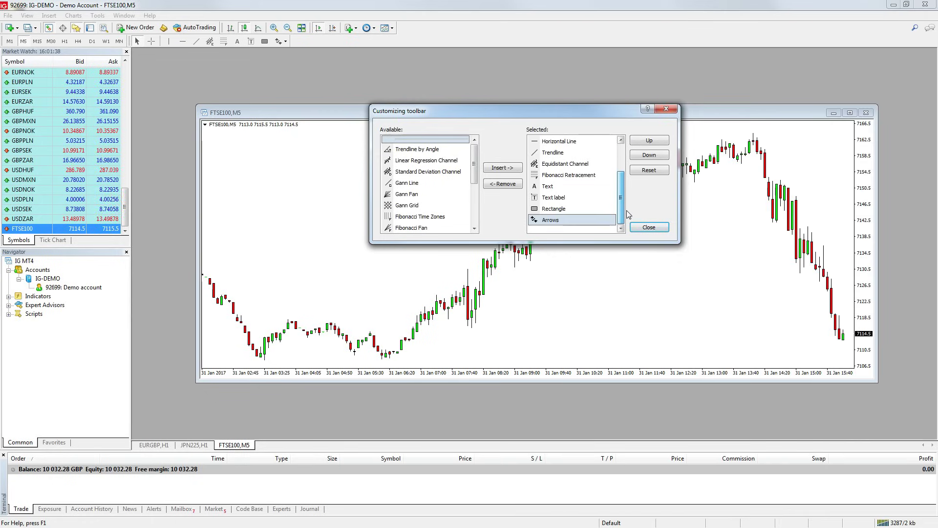
{"action": "left_click", "coordinate": [673, 111]}
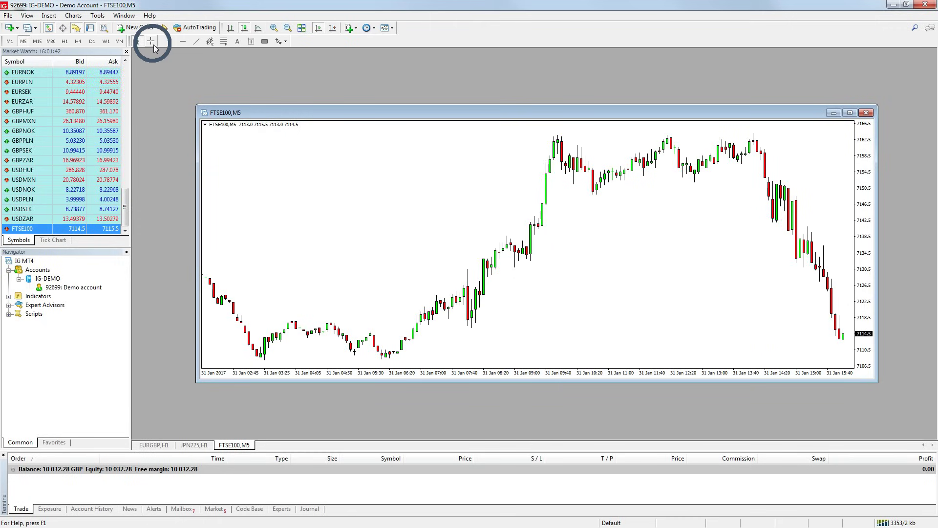
{"action": "left_click", "coordinate": [397, 166]}
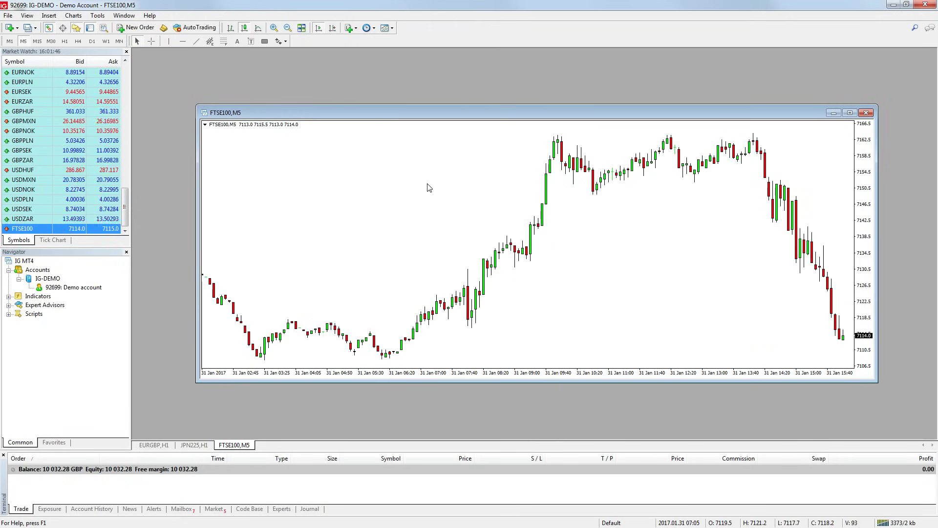
Use the Crosshair tool to measure bars, points and price between two FTSE100 chart spots
{"action": "left_click", "coordinate": [225, 77]}
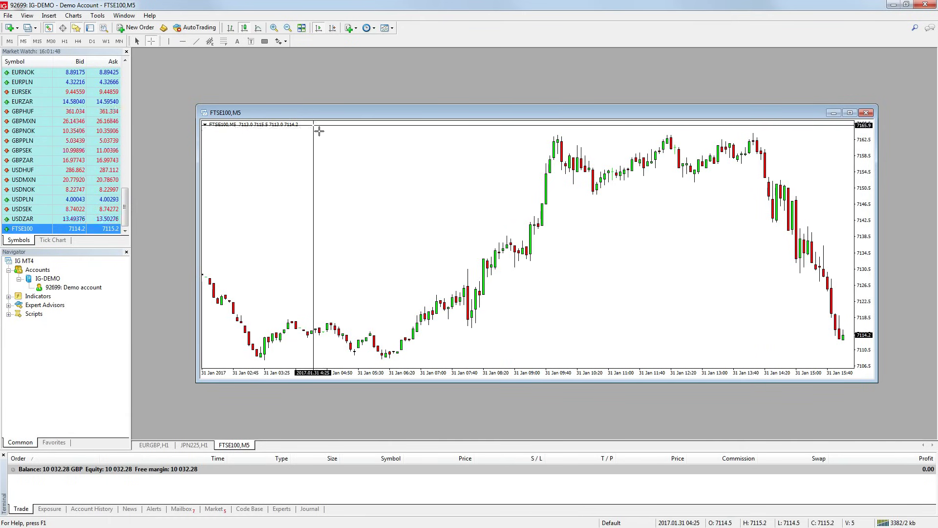
{"action": "left_click_drag", "start_coordinate": [418, 193], "coordinate": [577, 248]}
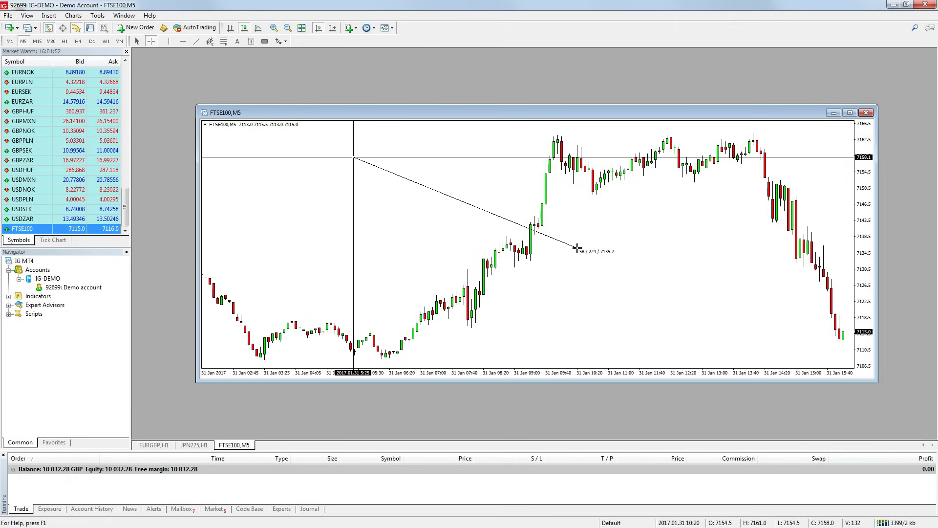
{"action": "left_click_drag", "start_coordinate": [577, 249], "coordinate": [577, 329]}
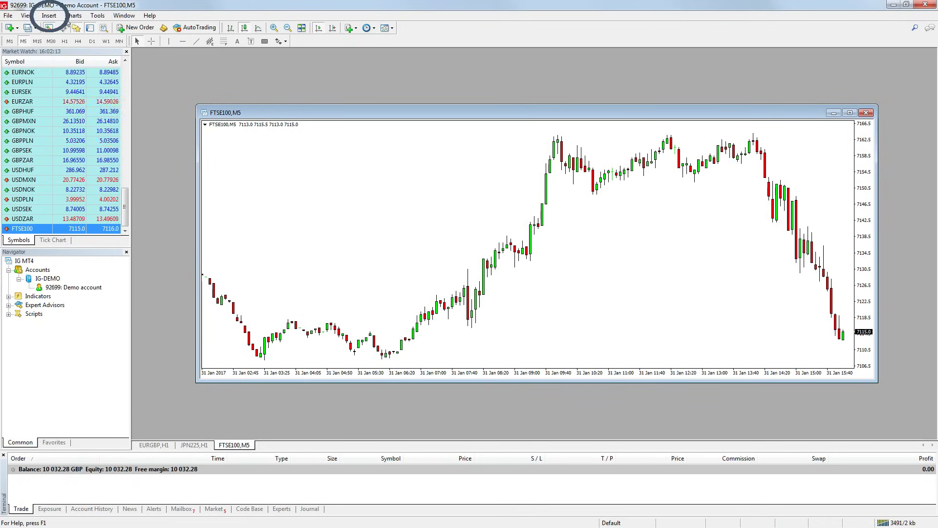
Insert a red simple Moving Average of the close on the FTSE100 chart
{"action": "left_click", "coordinate": [50, 15]}
{"action": "mouse_move", "coordinate": [50, 30]}
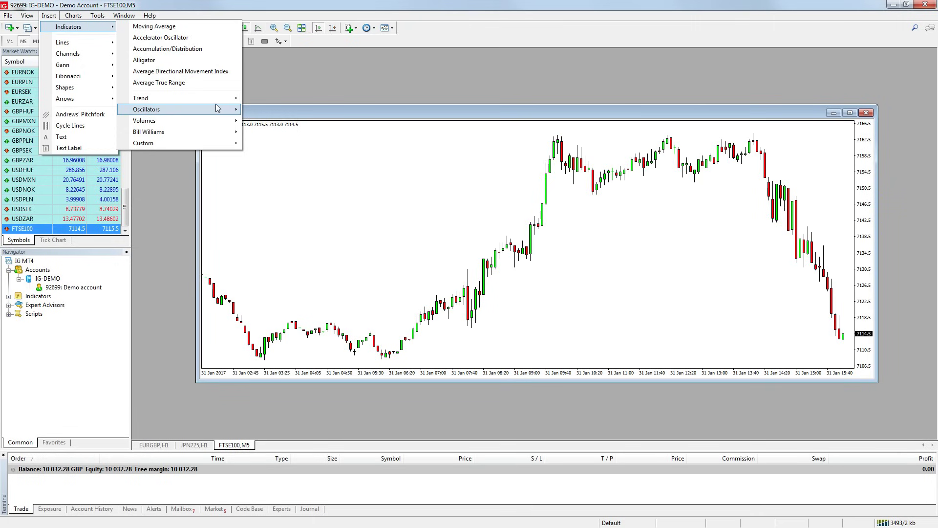
{"action": "left_click", "coordinate": [213, 27]}
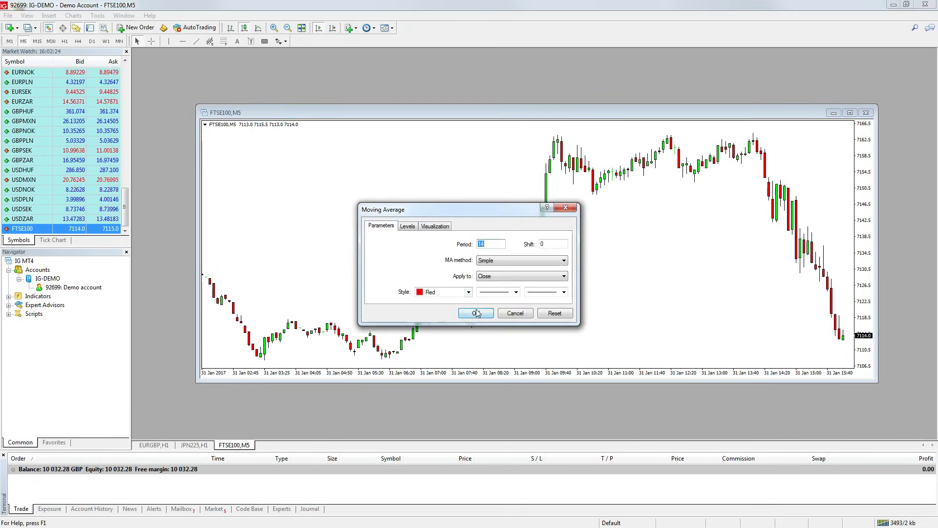
{"action": "left_click", "coordinate": [476, 313]}
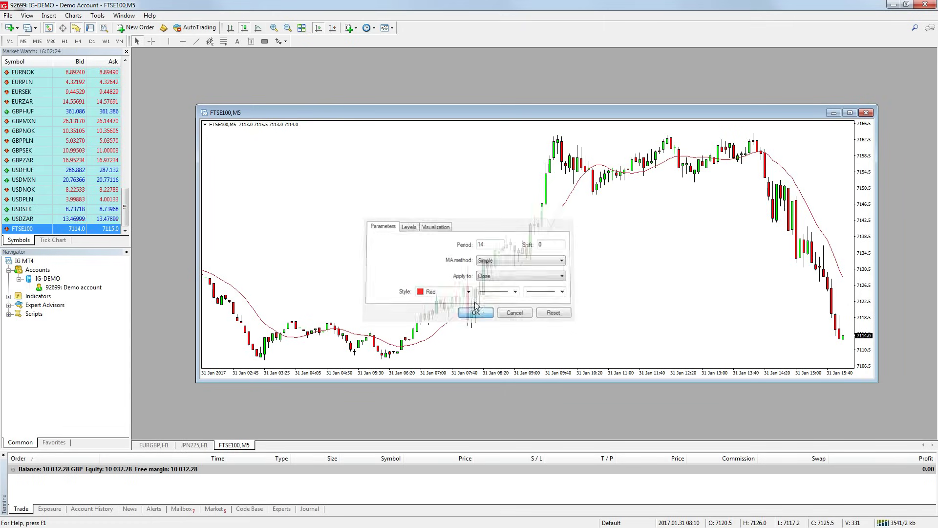
Open the chart's Indicators List and select the Moving Average entry
{"action": "right_click", "coordinate": [418, 180]}
{"action": "left_click", "coordinate": [448, 233]}
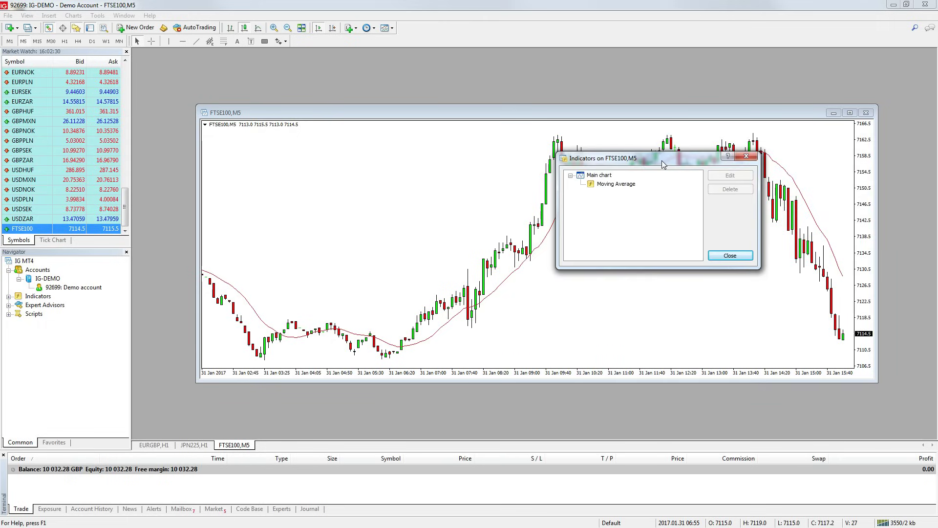
{"action": "left_click", "coordinate": [628, 184]}
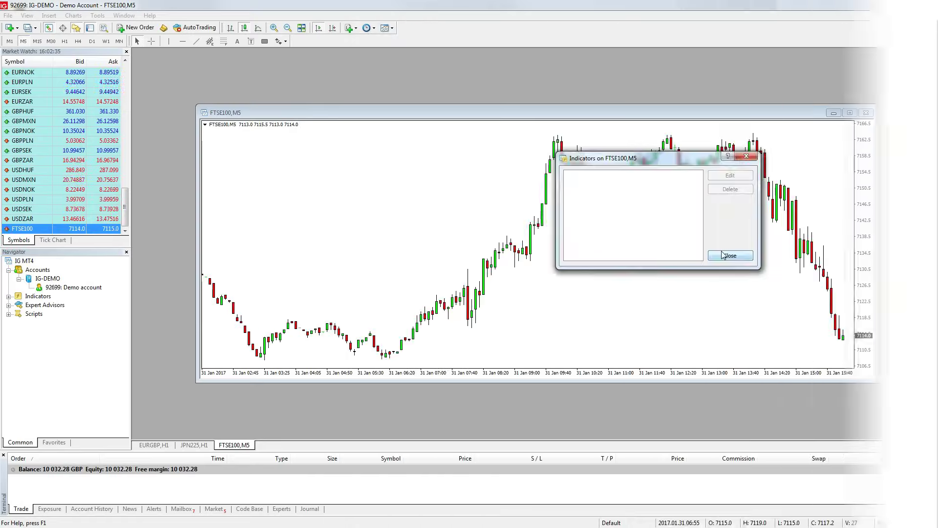
Delete the Moving Average and shrink the FTSE100 chart window to reveal JPN225 behind it
{"action": "left_click", "coordinate": [727, 255]}
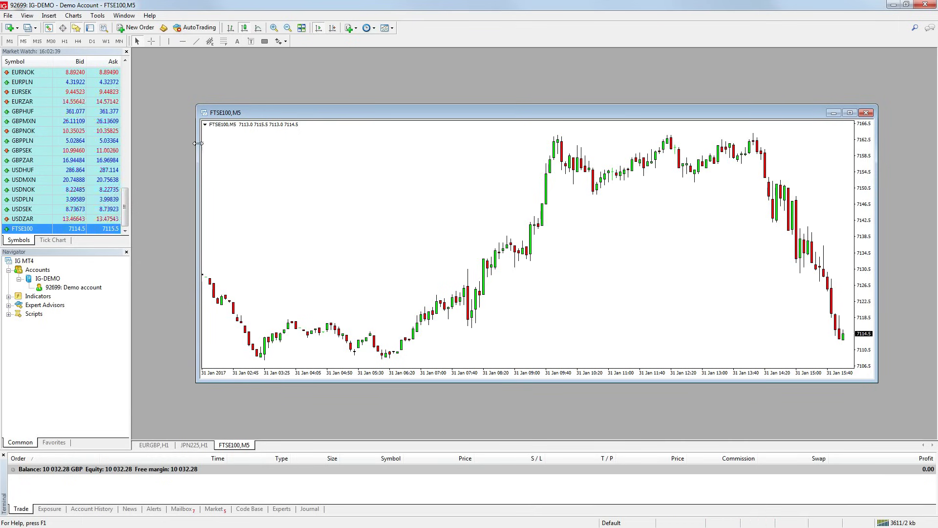
{"action": "left_click_drag", "start_coordinate": [197, 155], "coordinate": [220, 156]}
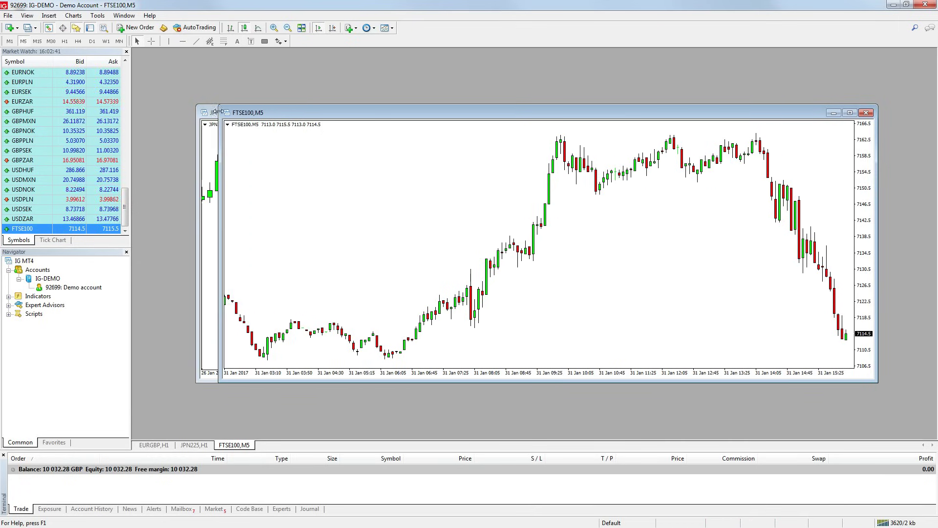
{"action": "left_click_drag", "start_coordinate": [219, 112], "coordinate": [320, 146]}
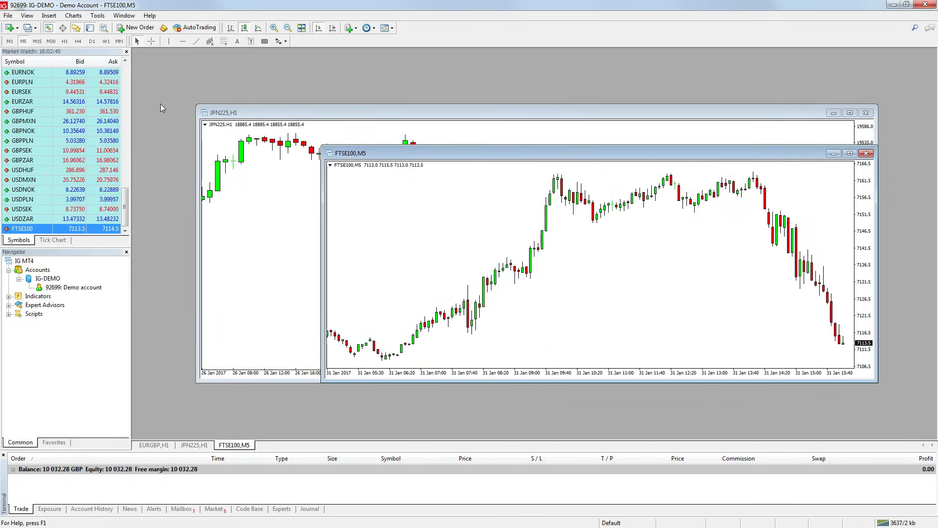
Try Tile Windows, Cascade and Tile Horizontally, ending with Tile Vertically for the three charts
{"action": "left_click", "coordinate": [123, 16]}
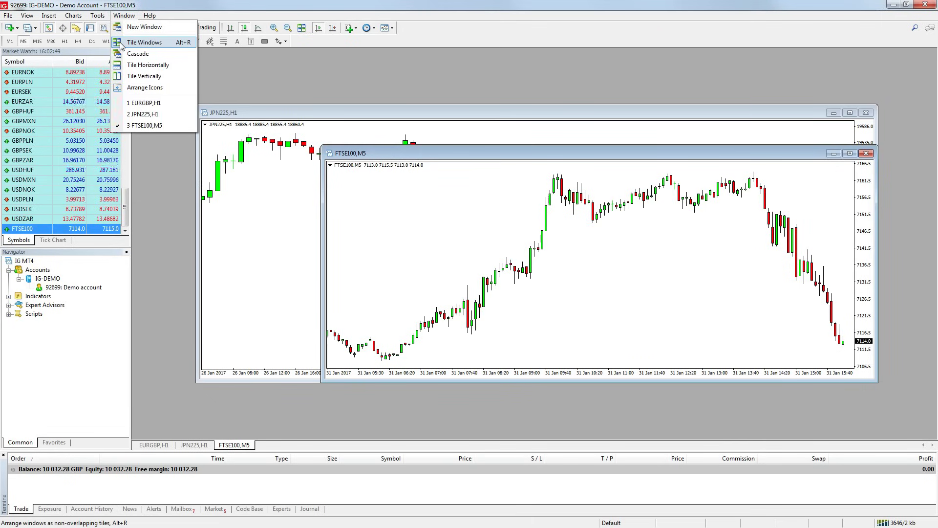
{"action": "left_click", "coordinate": [142, 43]}
{"action": "left_click", "coordinate": [123, 16]}
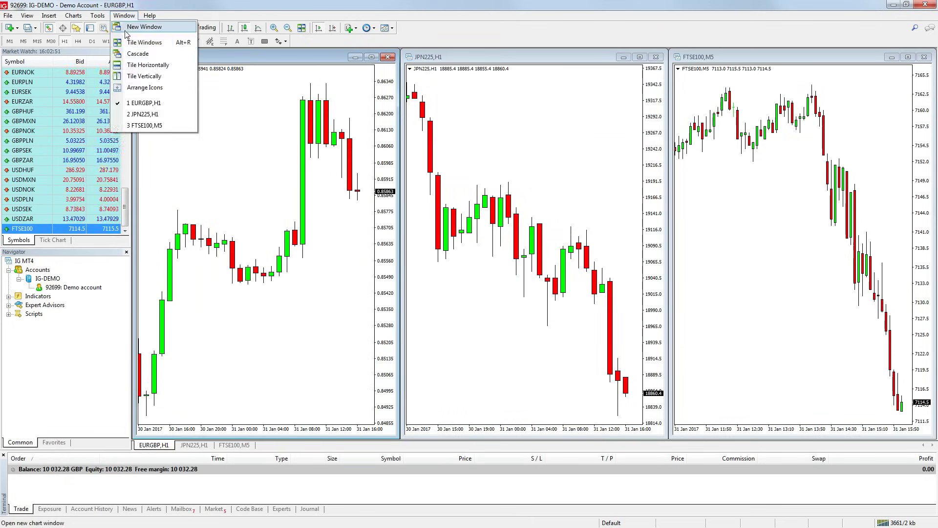
{"action": "left_click", "coordinate": [127, 55]}
{"action": "left_click", "coordinate": [123, 15]}
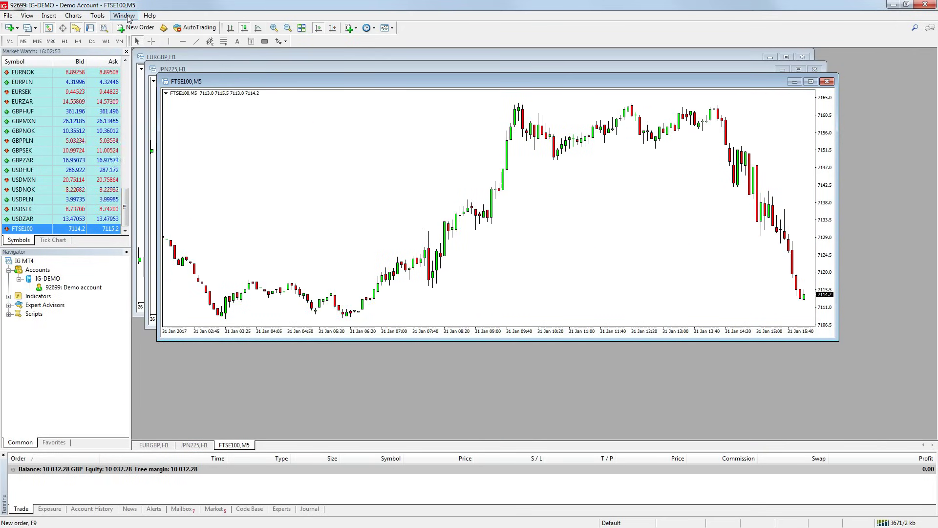
{"action": "left_click", "coordinate": [147, 65]}
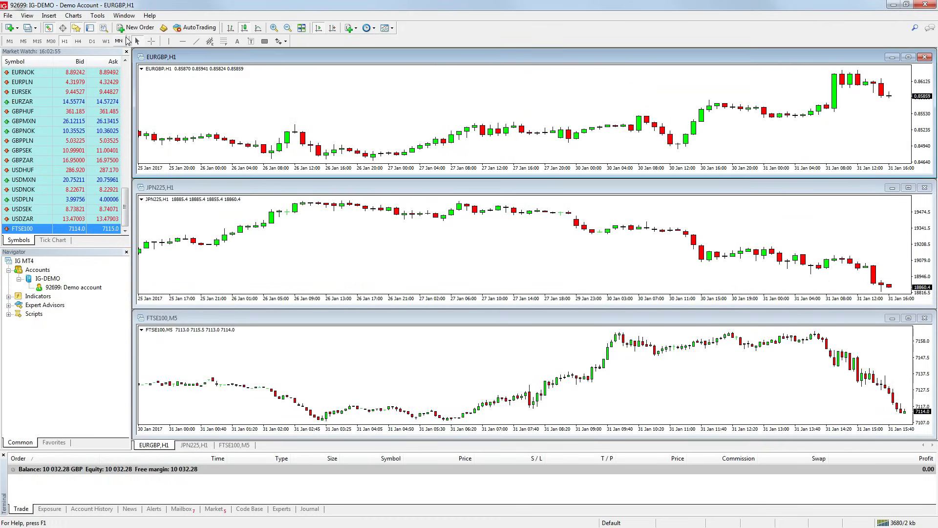
{"action": "left_click", "coordinate": [122, 15]}
{"action": "left_click", "coordinate": [147, 75]}
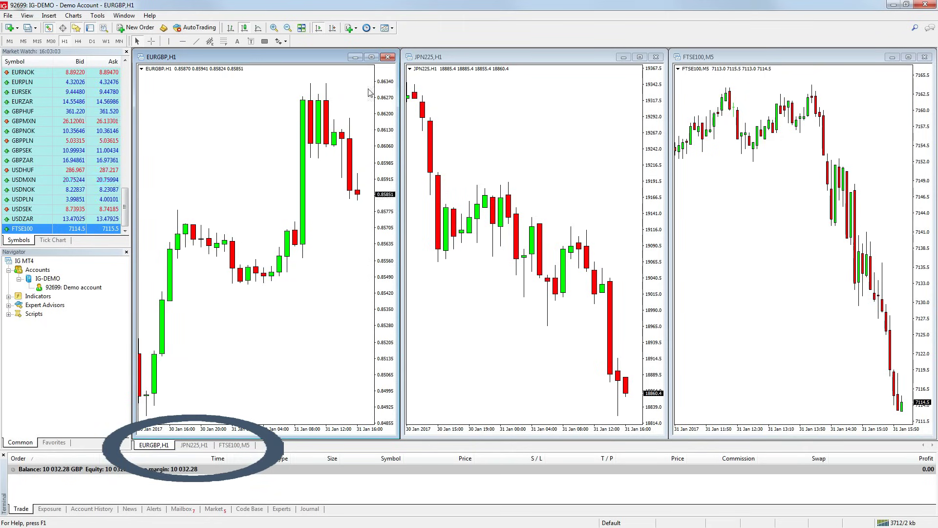
Maximise the charts, switch to JPN225, then restore, move and enlarge the terminal window
{"action": "left_click", "coordinate": [372, 58]}
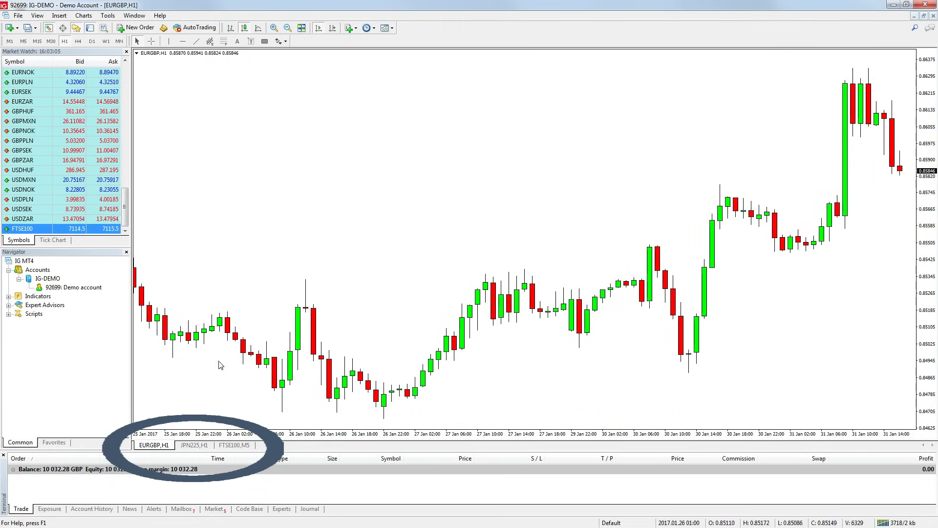
{"action": "left_click", "coordinate": [194, 445]}
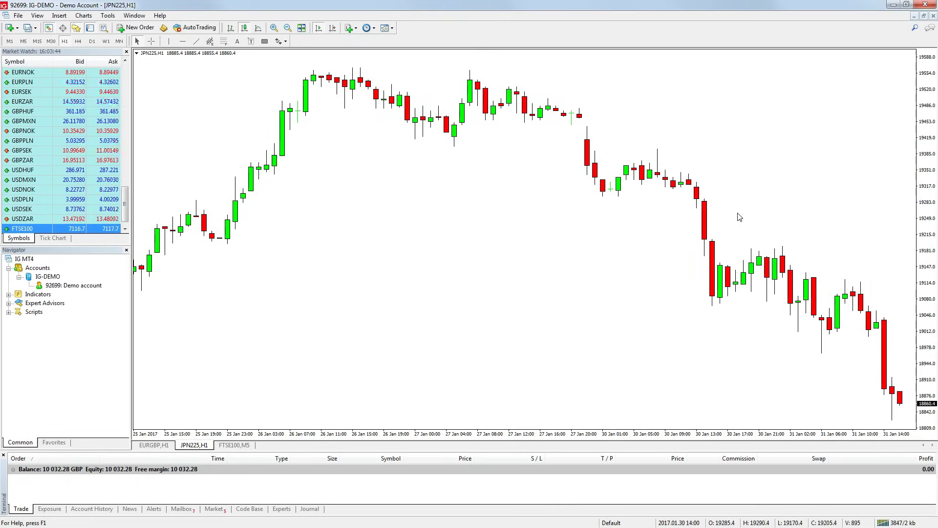
{"action": "left_click", "coordinate": [906, 5]}
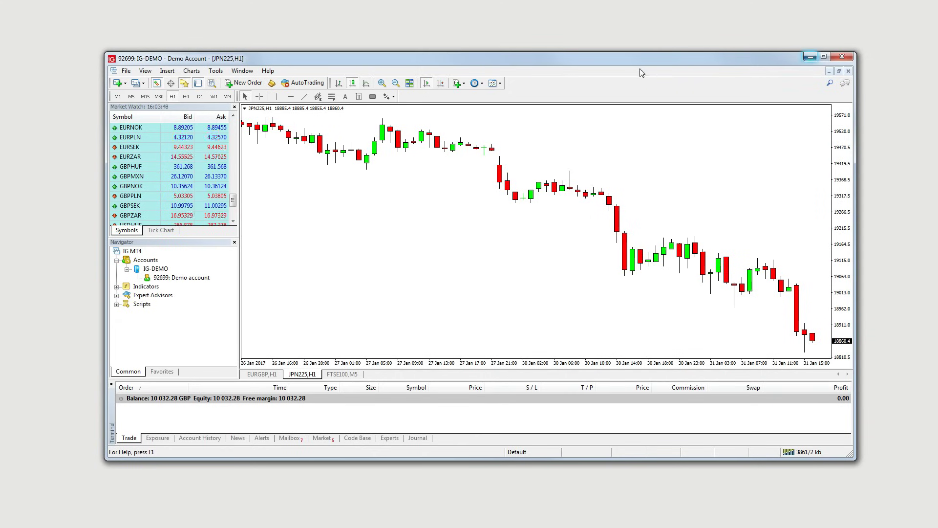
{"action": "left_click_drag", "start_coordinate": [637, 66], "coordinate": [532, 21]}
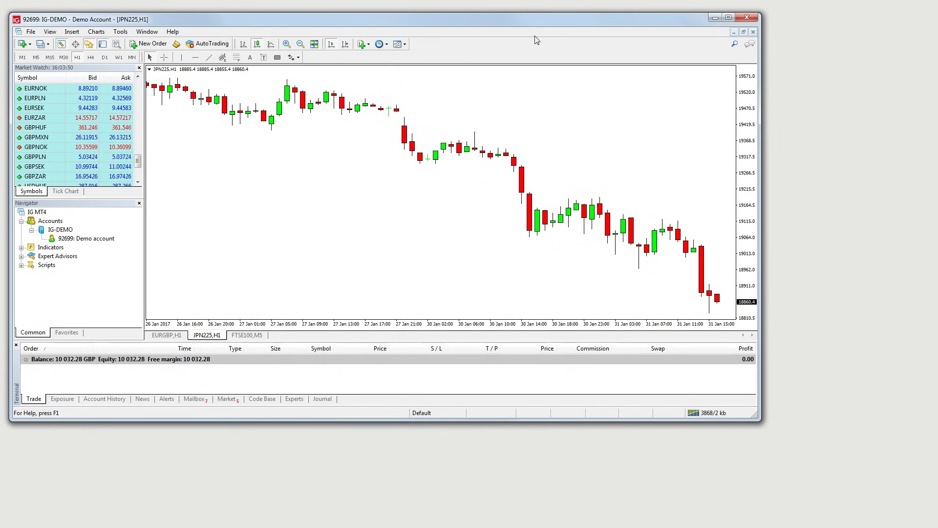
{"action": "left_click_drag", "start_coordinate": [753, 415], "coordinate": [937, 521]}
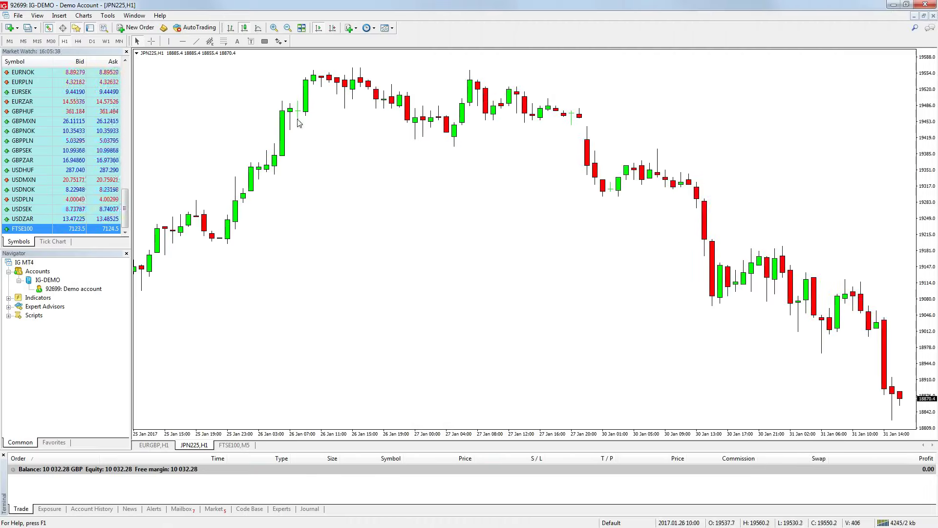
{"action": "left_click", "coordinate": [139, 27]}
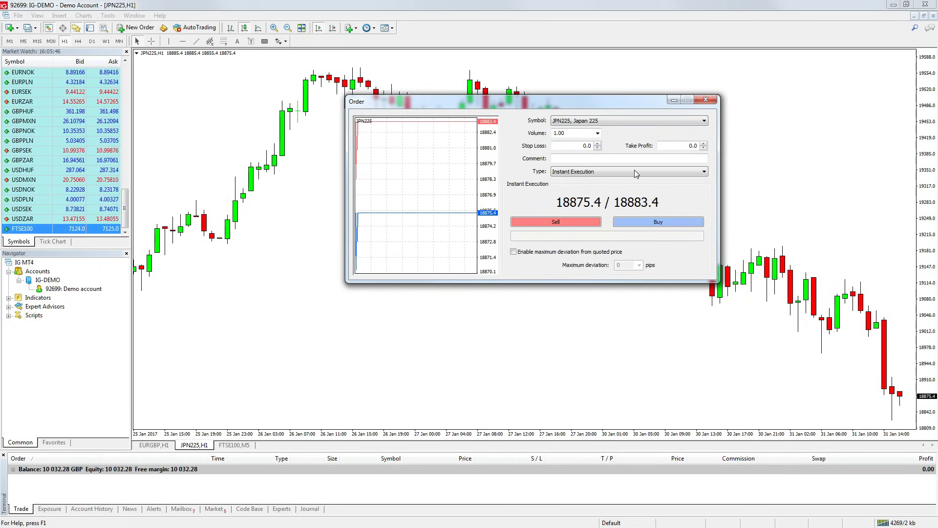
{"action": "left_click", "coordinate": [621, 122]}
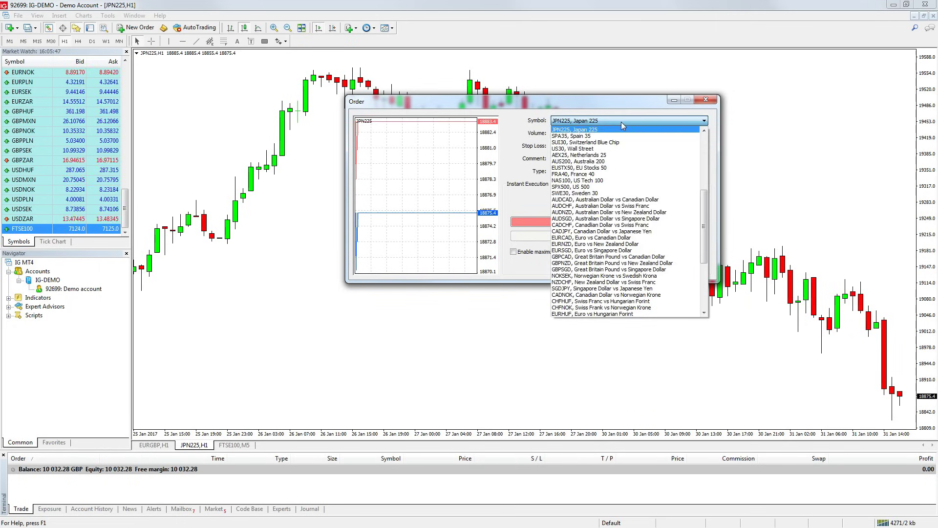
{"action": "left_click", "coordinate": [618, 258]}
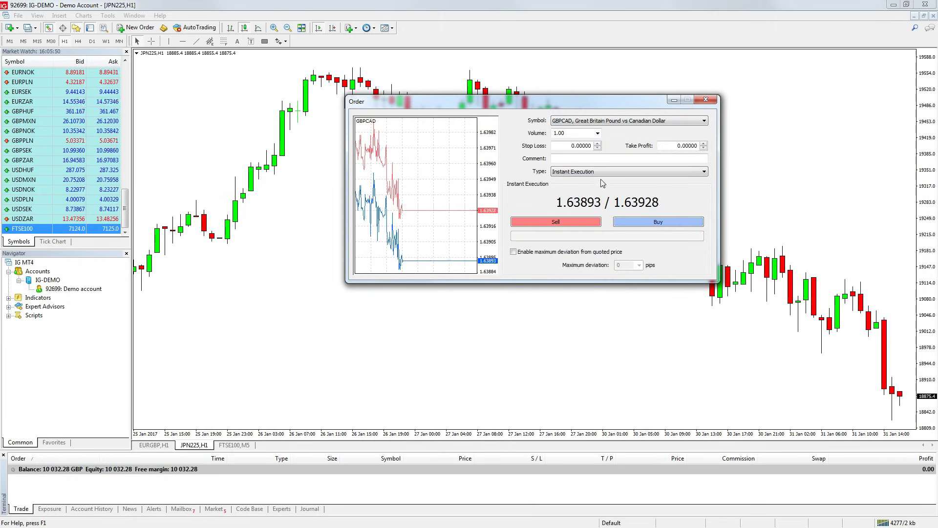
{"action": "left_click", "coordinate": [597, 134]}
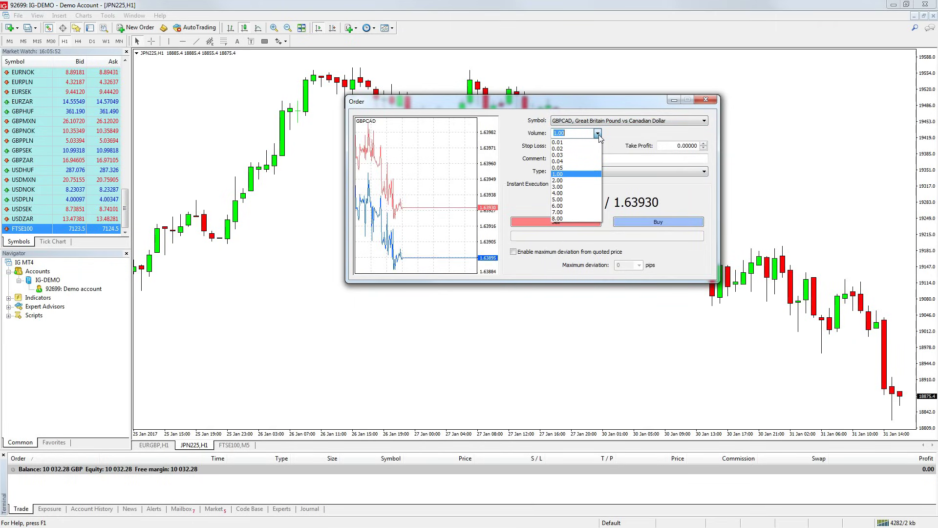
{"action": "left_click", "coordinate": [597, 133]}
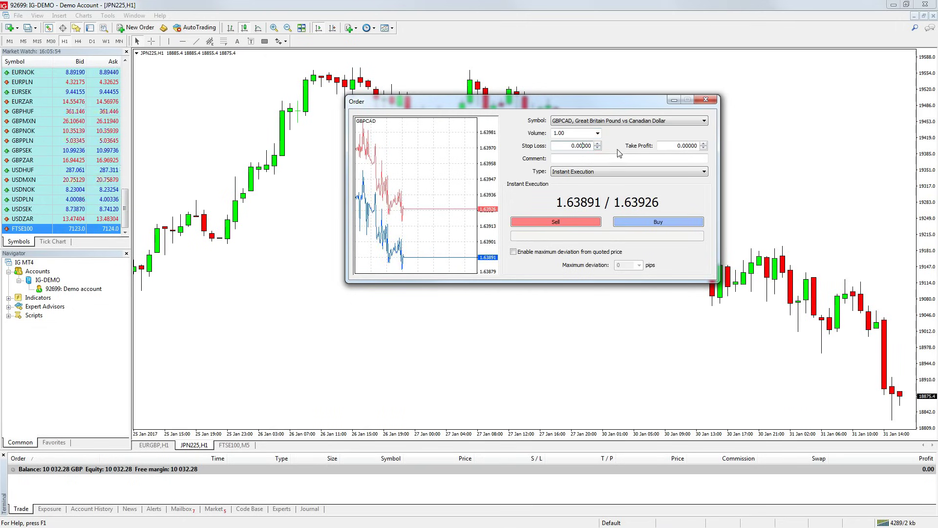
{"action": "left_click", "coordinate": [679, 146]}
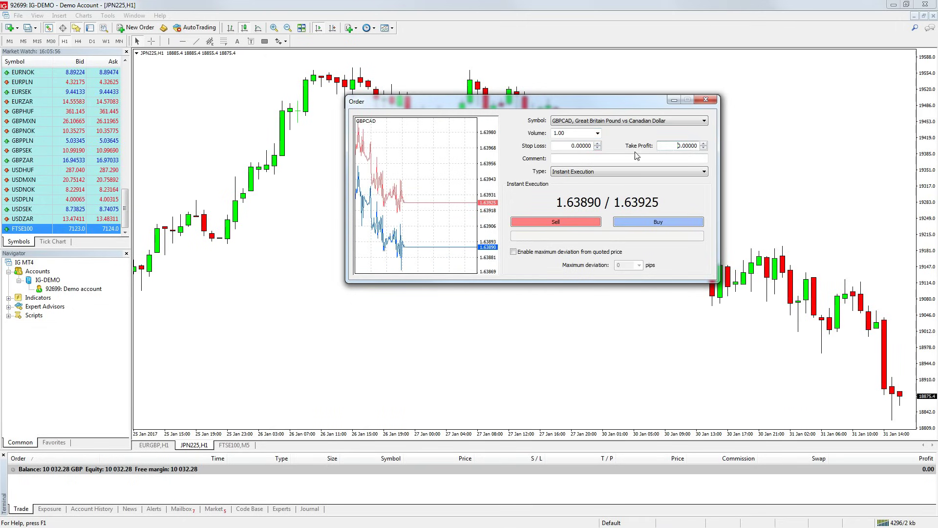
{"action": "left_click", "coordinate": [604, 173]}
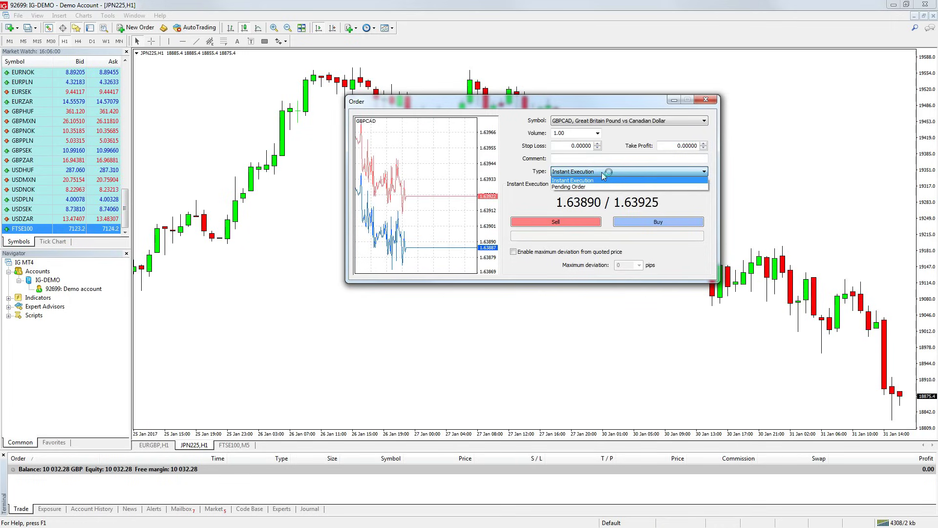
{"action": "left_click", "coordinate": [602, 172]}
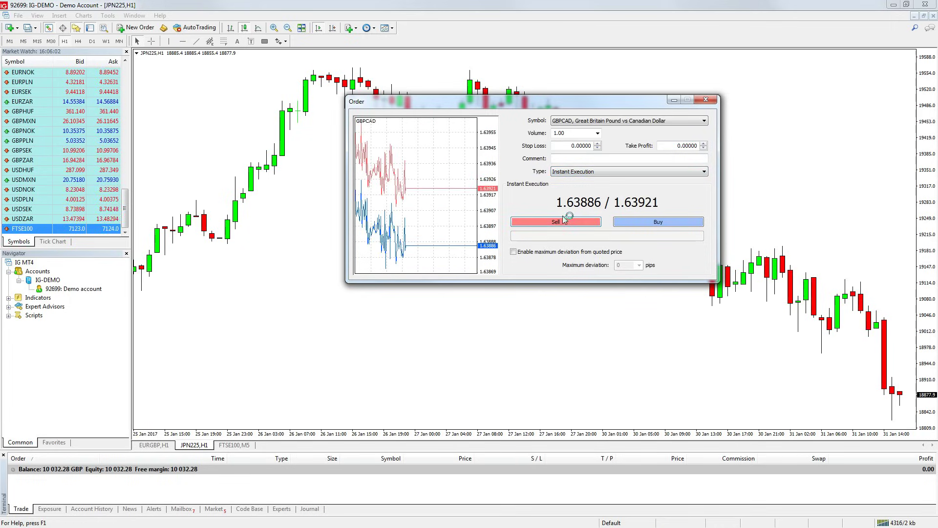
{"action": "left_click", "coordinate": [706, 100]}
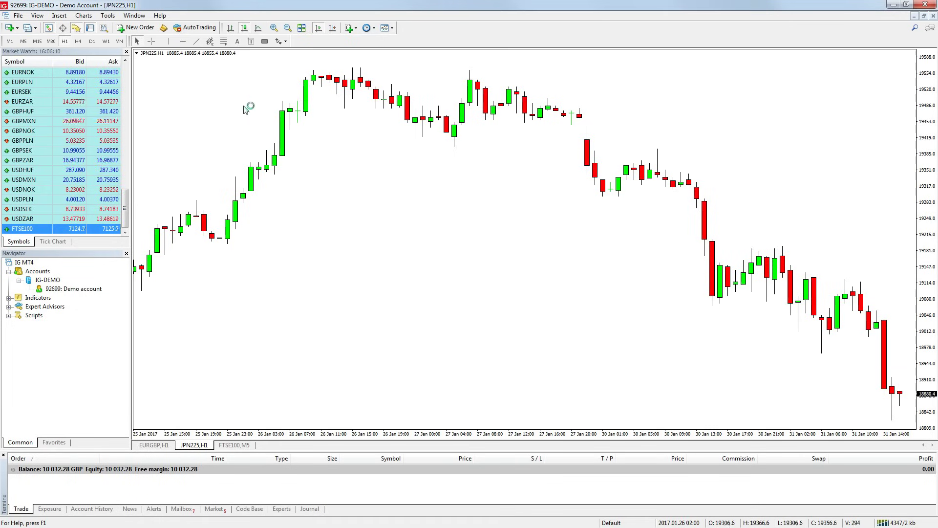
Enable One Click Trading in Tools > Options > Trade, accepting the disclaimer, and show the chart panel
{"action": "left_click", "coordinate": [108, 15]}
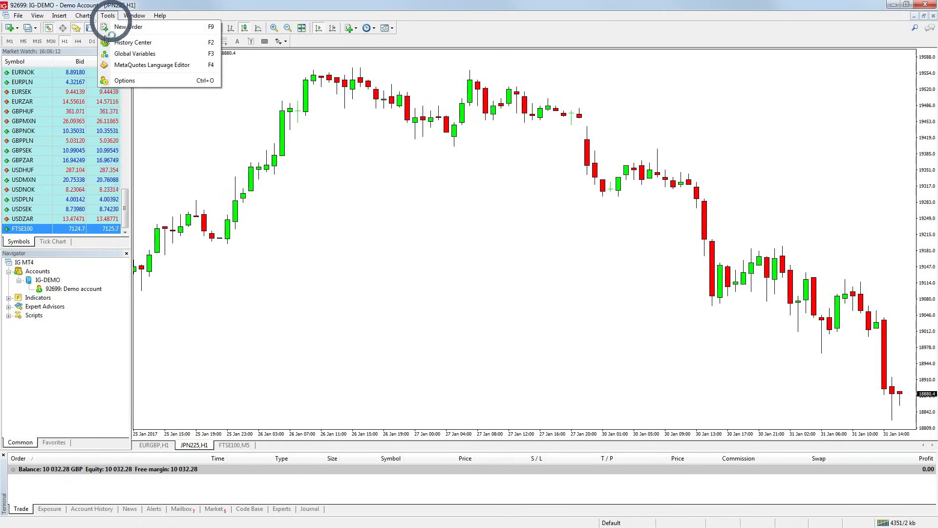
{"action": "left_click", "coordinate": [116, 82]}
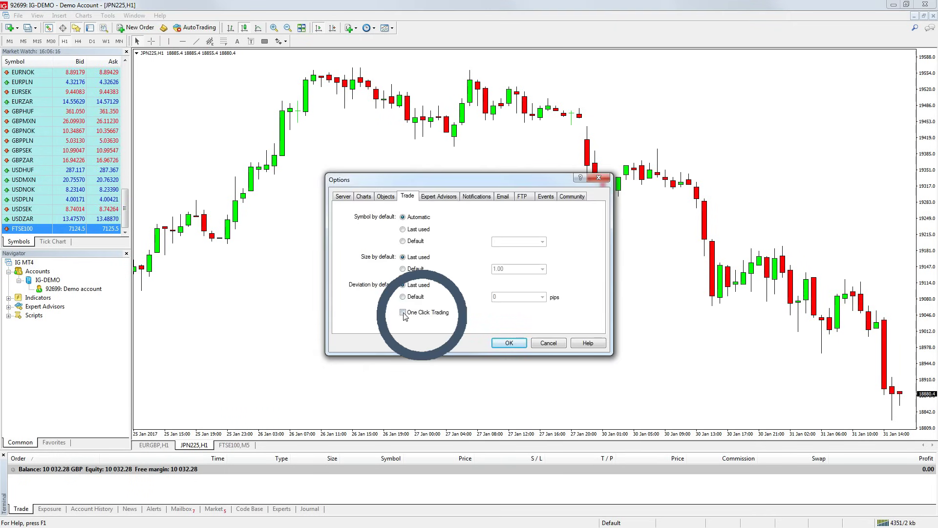
{"action": "left_click", "coordinate": [403, 314]}
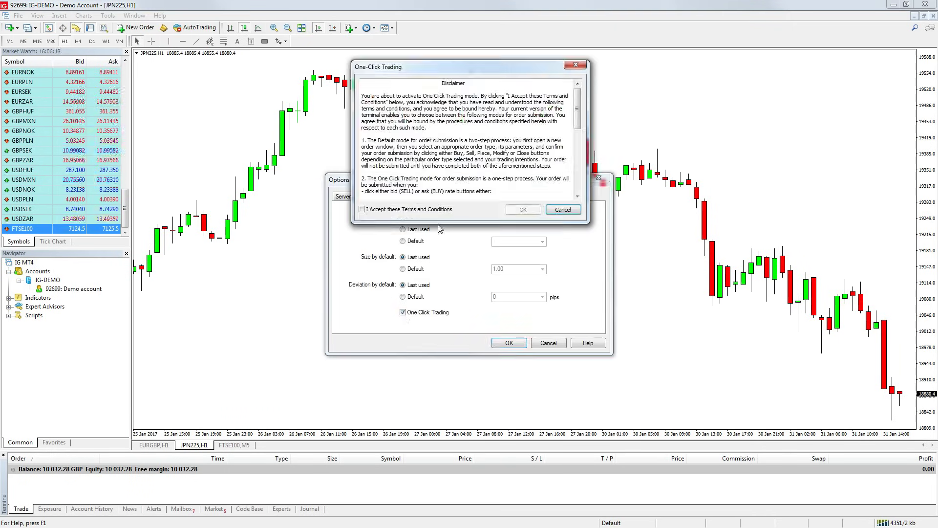
{"action": "left_click", "coordinate": [362, 209]}
{"action": "left_click", "coordinate": [514, 210]}
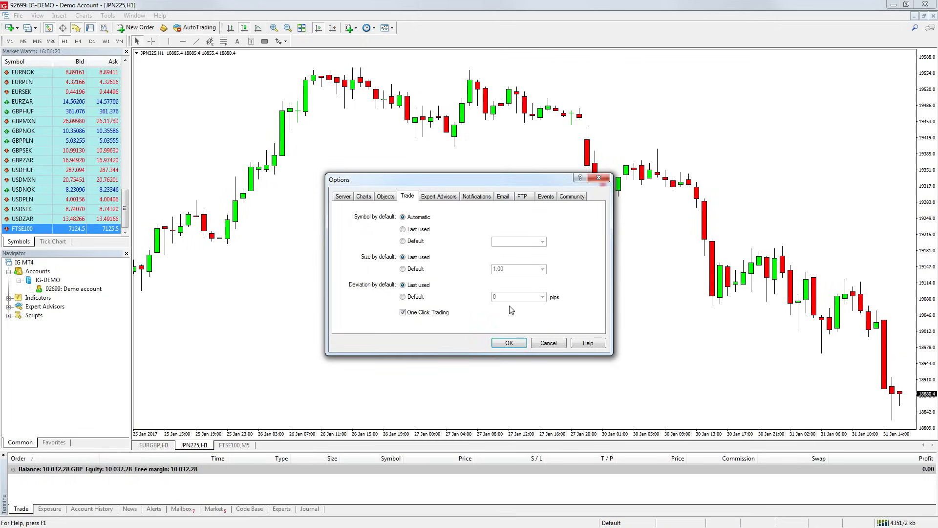
{"action": "left_click", "coordinate": [509, 343]}
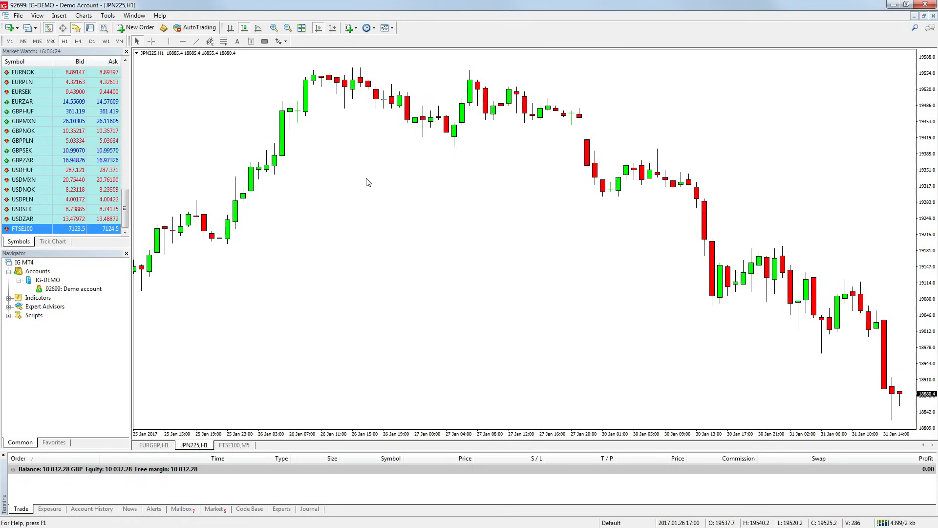
{"action": "left_click", "coordinate": [138, 56]}
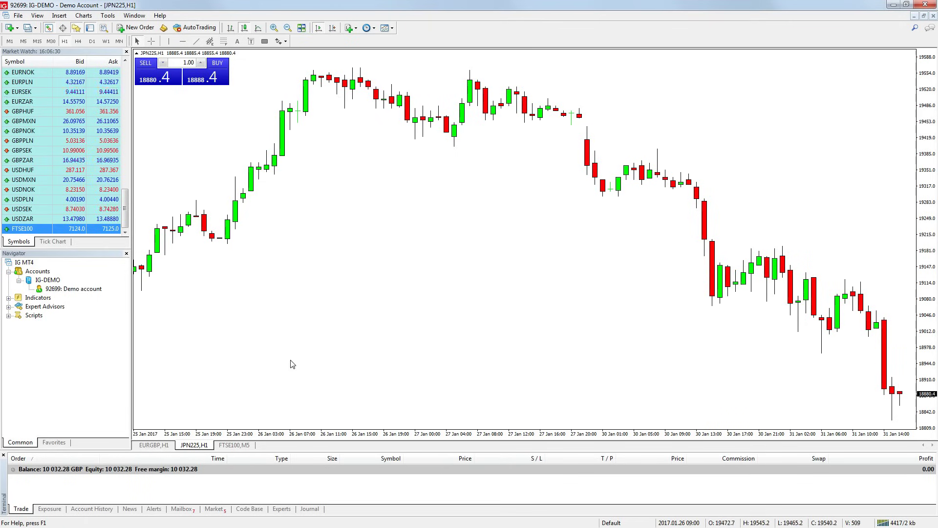
Sell 1.00 lot of FTSE100 at 7124.0 from the M5 chart's one-click trading panel
{"action": "left_click", "coordinate": [236, 444]}
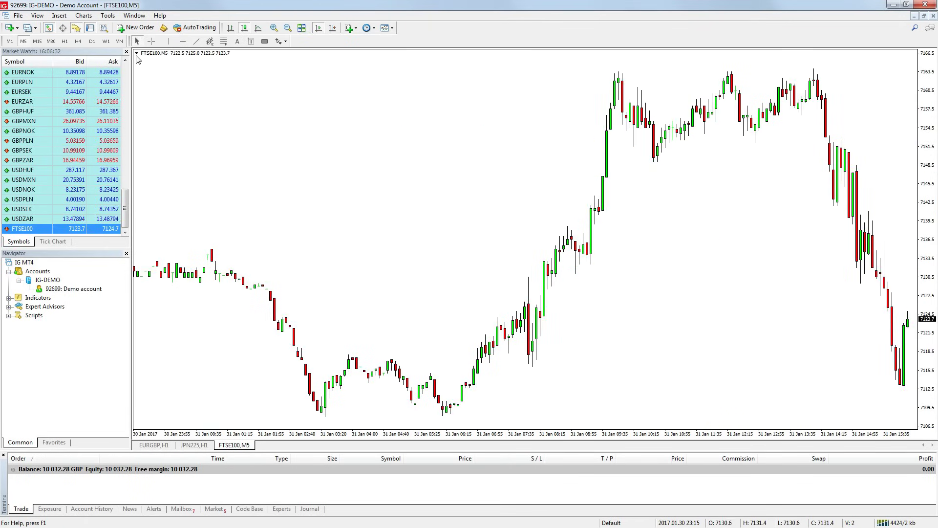
{"action": "left_click", "coordinate": [136, 54]}
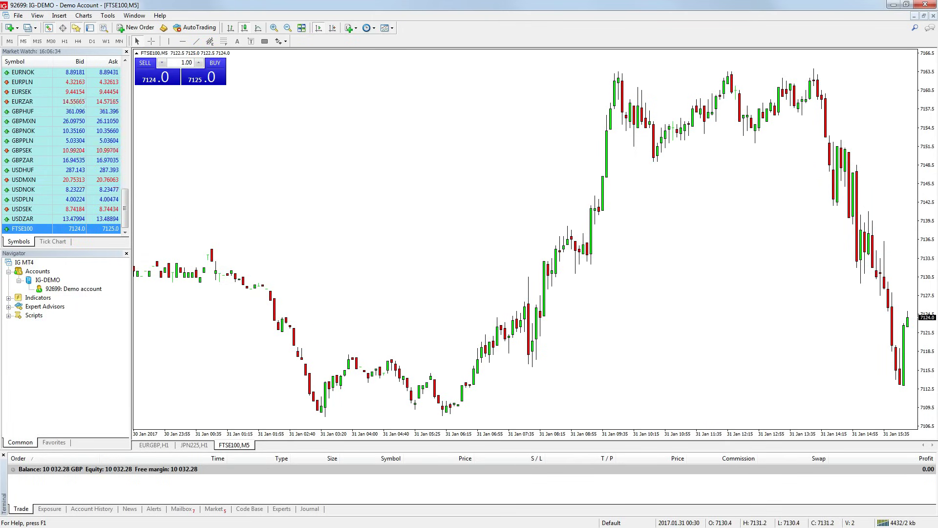
{"action": "left_click", "coordinate": [188, 62]}
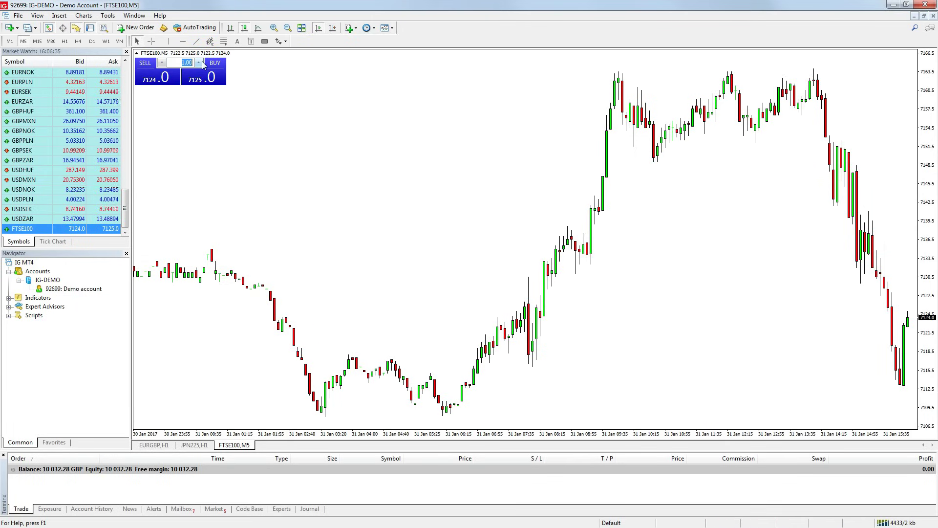
{"action": "left_click", "coordinate": [150, 80]}
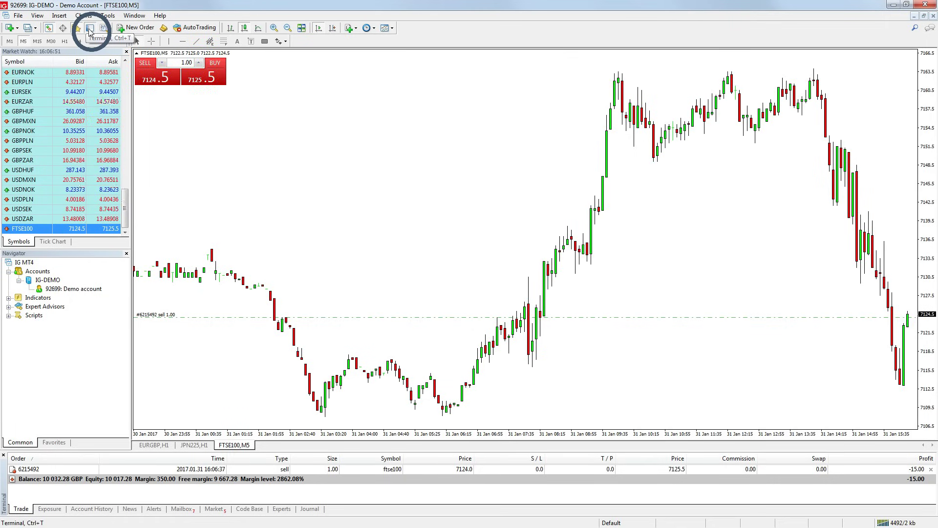
{"action": "left_click", "coordinate": [90, 30]}
{"action": "left_click", "coordinate": [89, 31]}
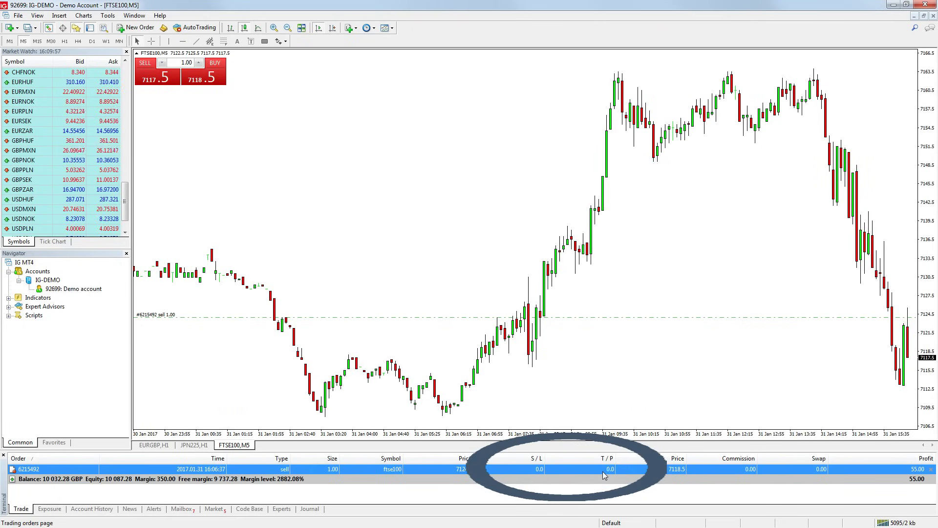
Modify the FTSE100 sell order with stop loss 7130 and take profit 7109
{"action": "double_click", "coordinate": [526, 472]}
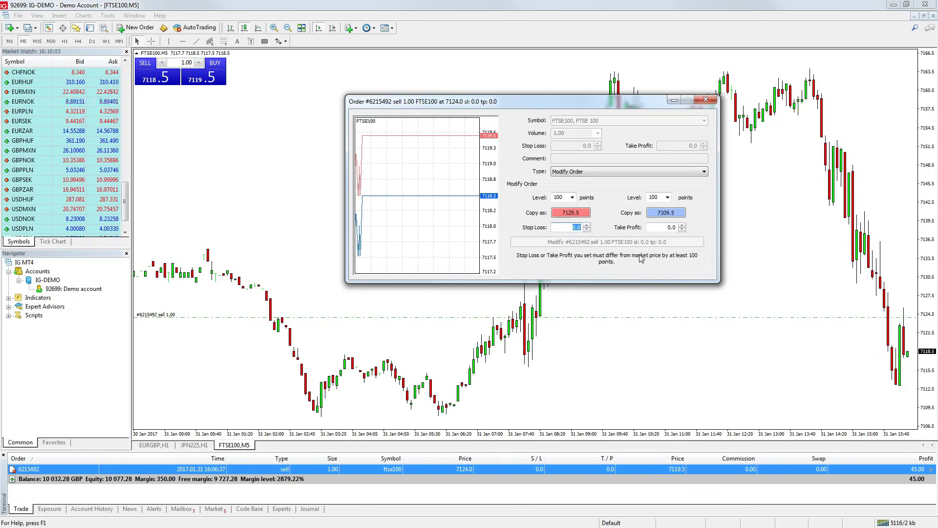
{"action": "type", "text": "7130"}
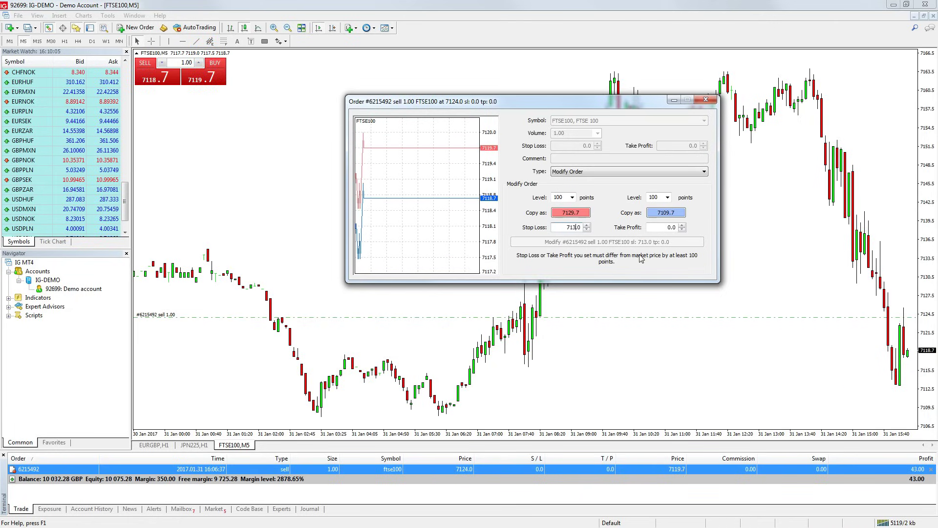
{"action": "key", "text": "Tab"}
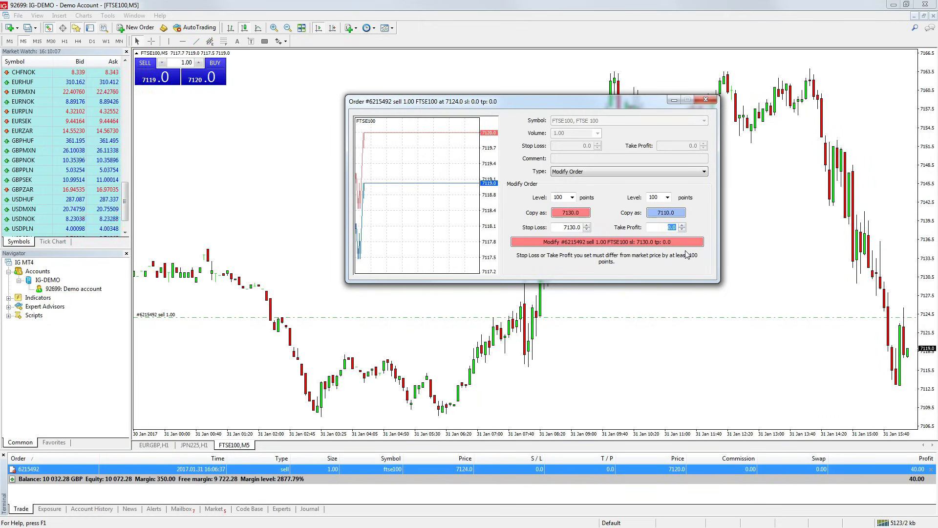
{"action": "type", "text": "7109"}
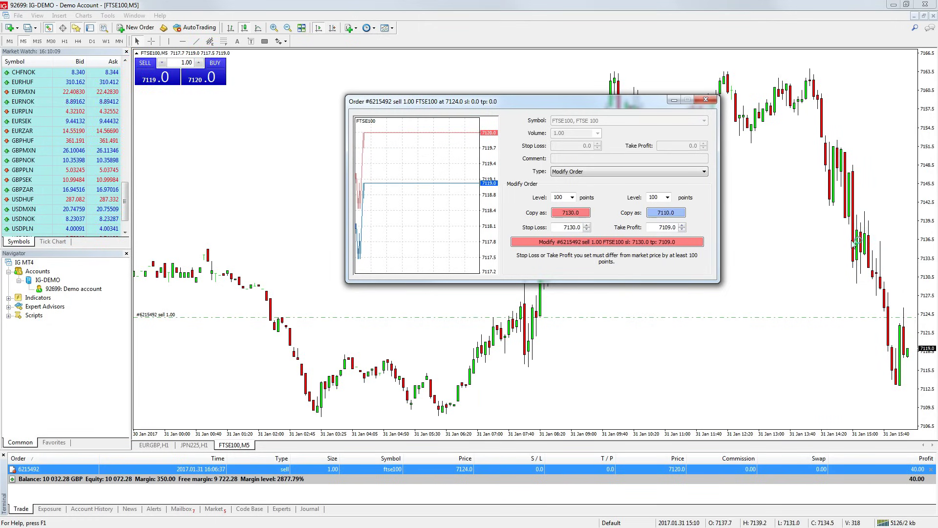
{"action": "left_click", "coordinate": [699, 242]}
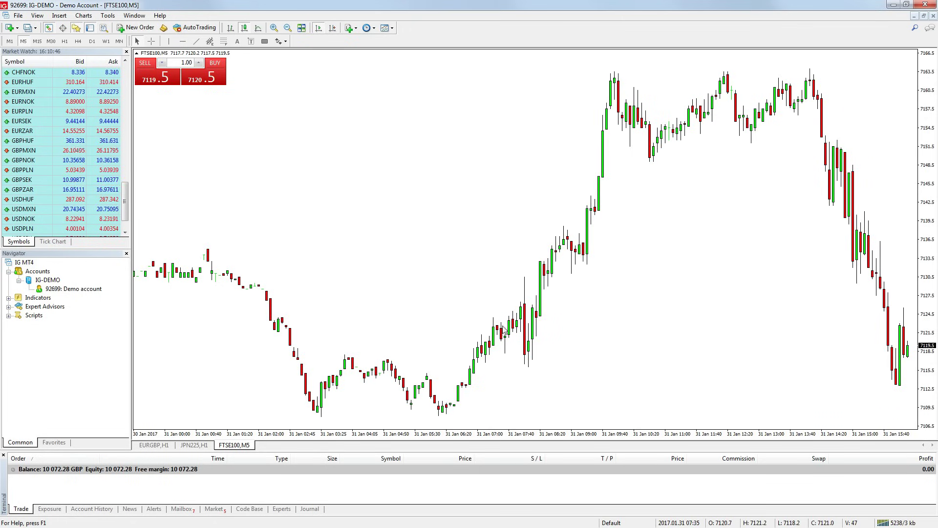
Switch the Terminal panel to the Account History tab listing past trades
{"action": "left_click", "coordinate": [91, 509]}
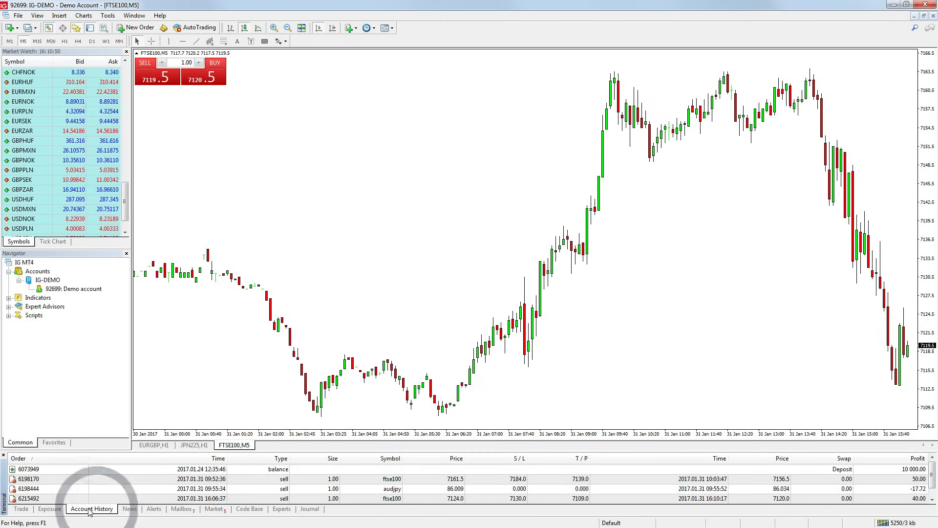